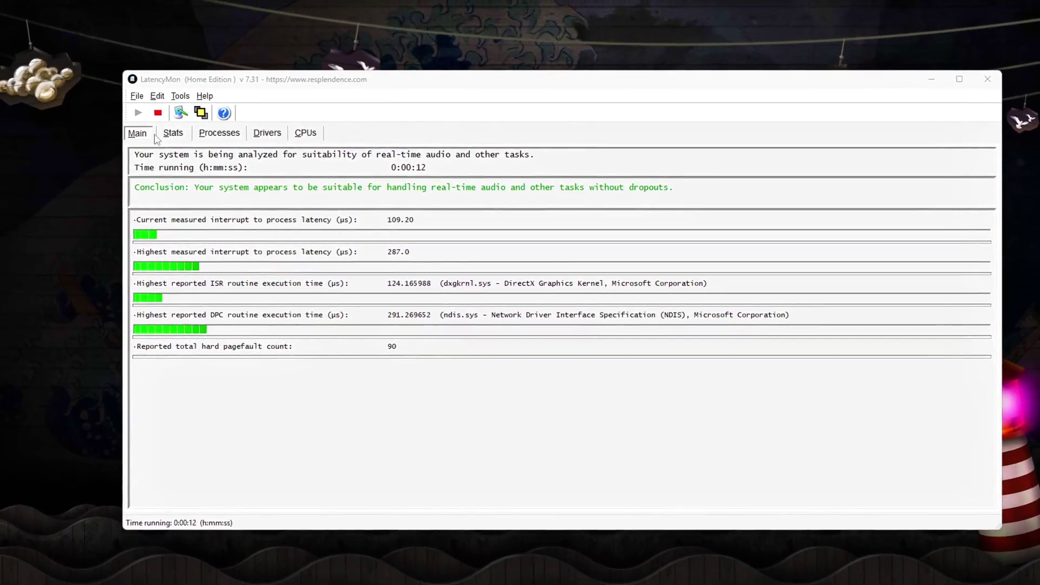
# Review LatencyMon's stats, processes and drivers, with drivers sorted by DPC count descending.
pyautogui.click(172, 135)
pyautogui.click(217, 134)
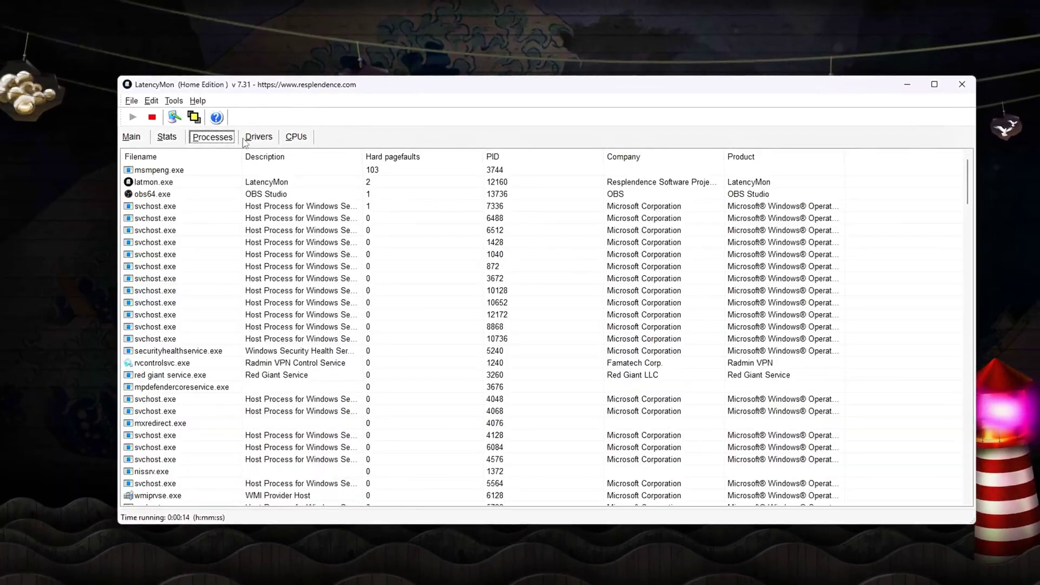
pyautogui.click(257, 139)
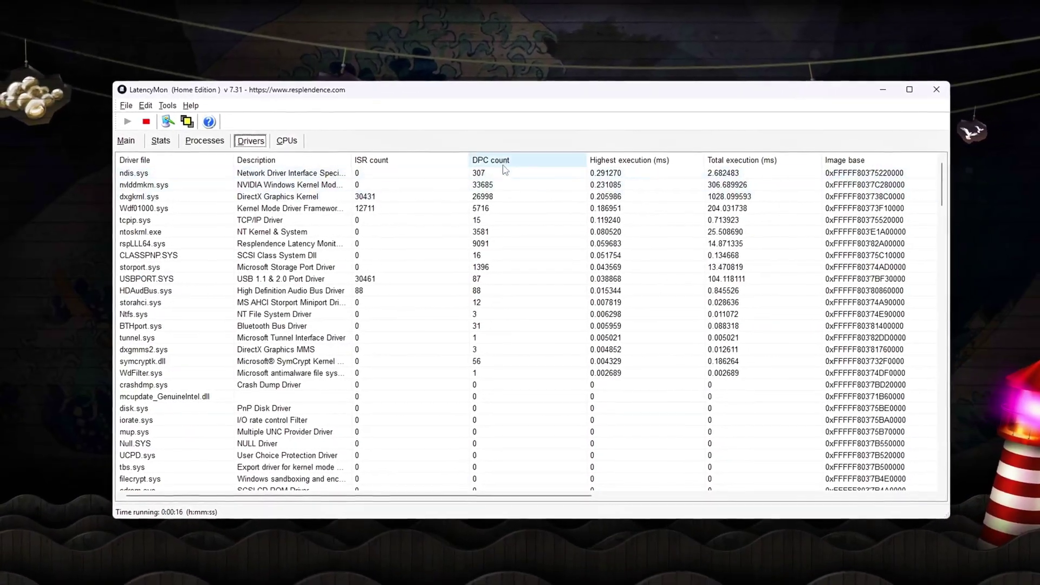
pyautogui.click(525, 161)
pyautogui.click(522, 161)
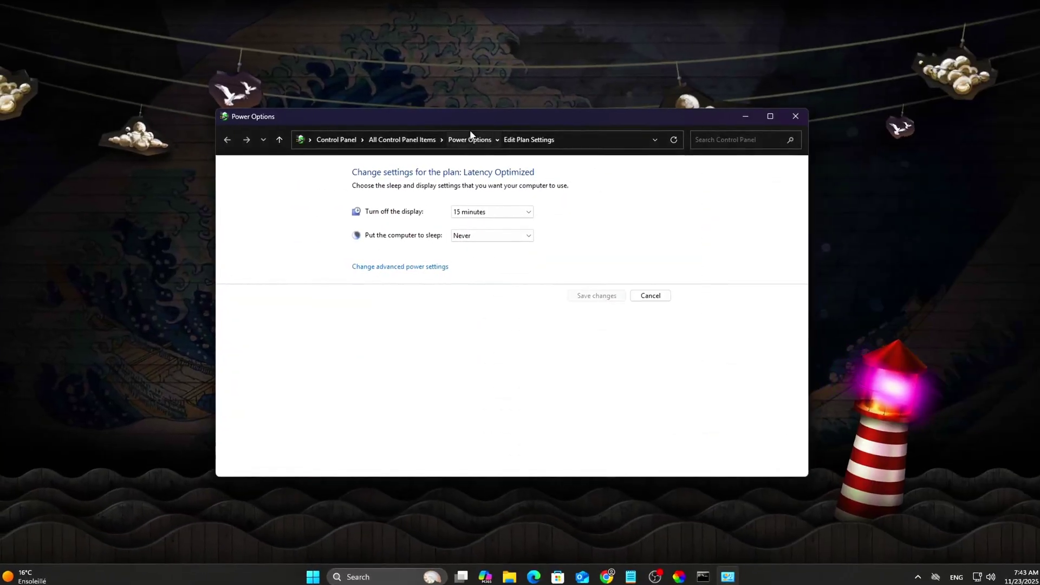
pyautogui.click(472, 135)
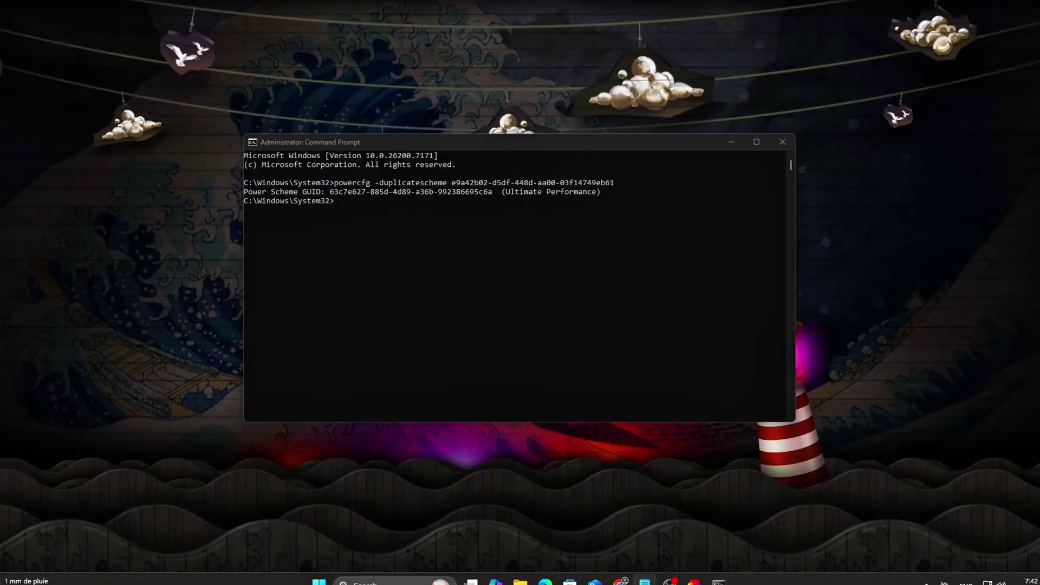
# Run powercfg -changename SCHEME_CURRENT "Latency Optimized" and powercfg -setactive SCHEME_CURRENT.
pyautogui.write('powercfg -changename SCHEME_CURRENT "Latency Optimized"')
pyautogui.press('Return')
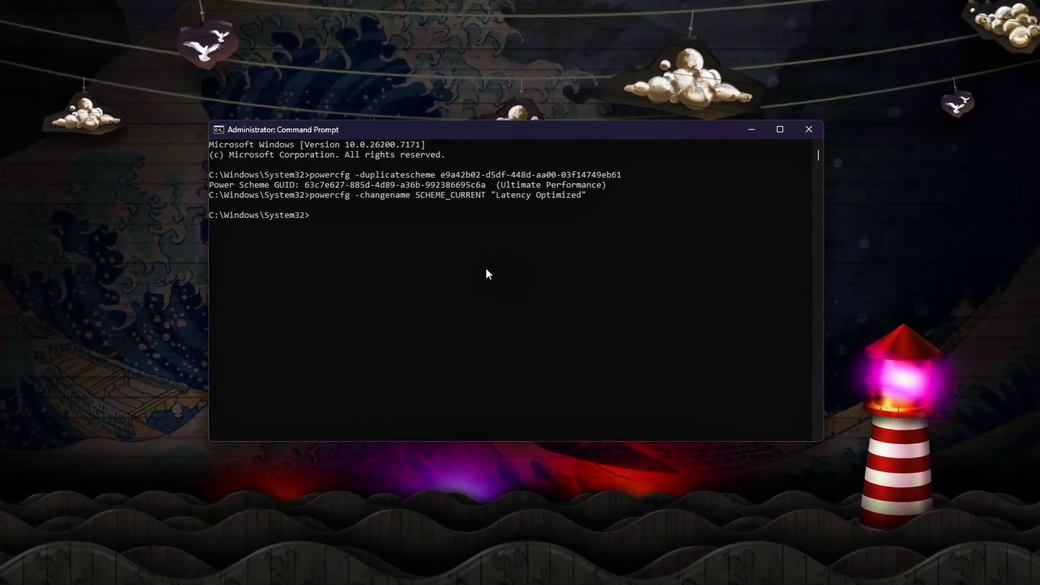
pyautogui.write('powercfg -setactive SCHEME_CURRENT')
pyautogui.press('Return')
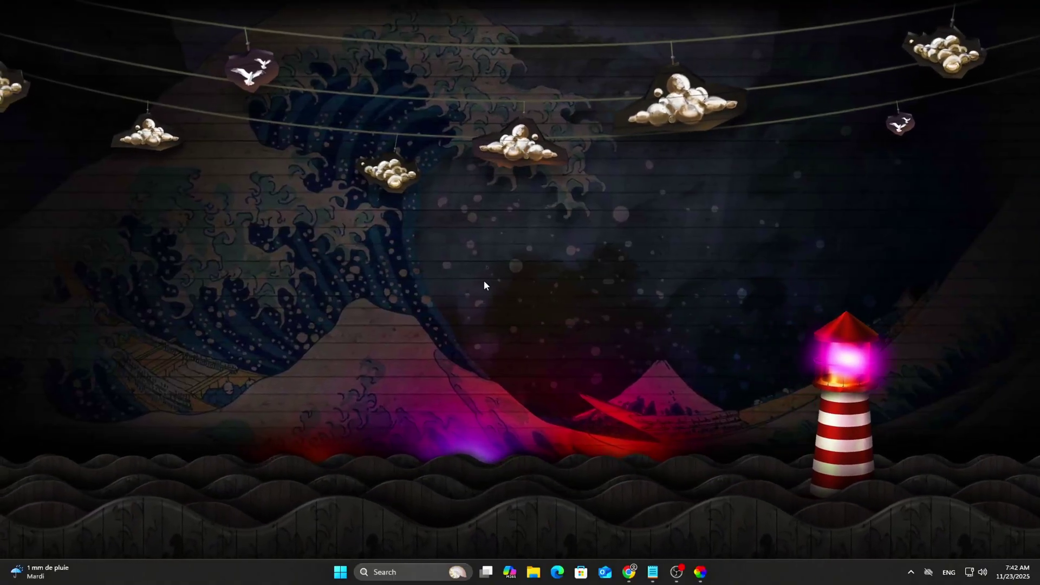
# From an administrator Command Prompt, duplicate power scheme e9a42b02-d5df-448d-aa00-03f14749eb61.
pyautogui.press('super+s')
pyautogui.write('cmd')
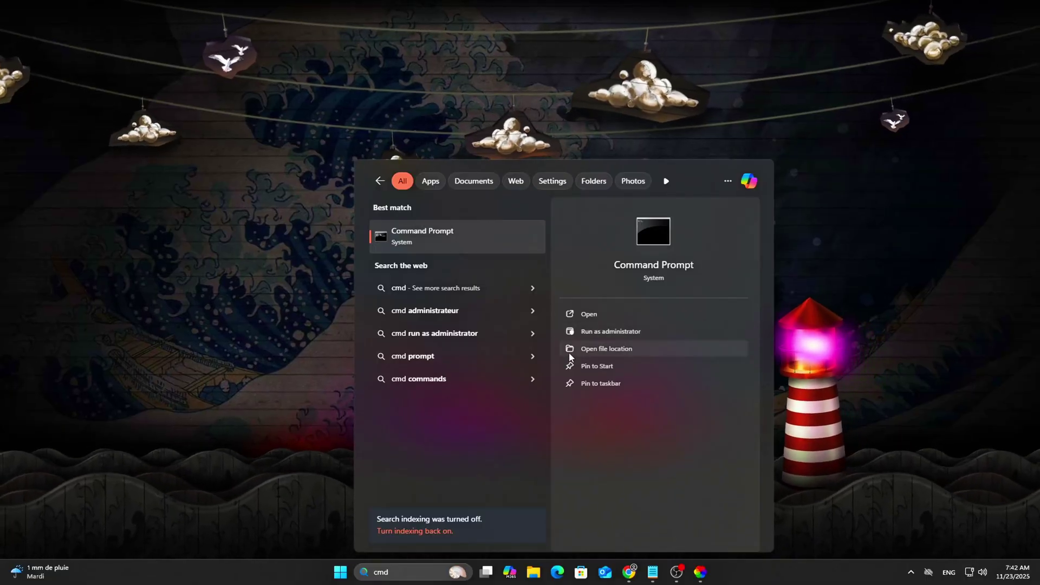
pyautogui.click(610, 331)
pyautogui.write('powercfg -duplicatescheme e9a42b02-d5df-448d-aa00-03f14749eb61')
pyautogui.press('Return')
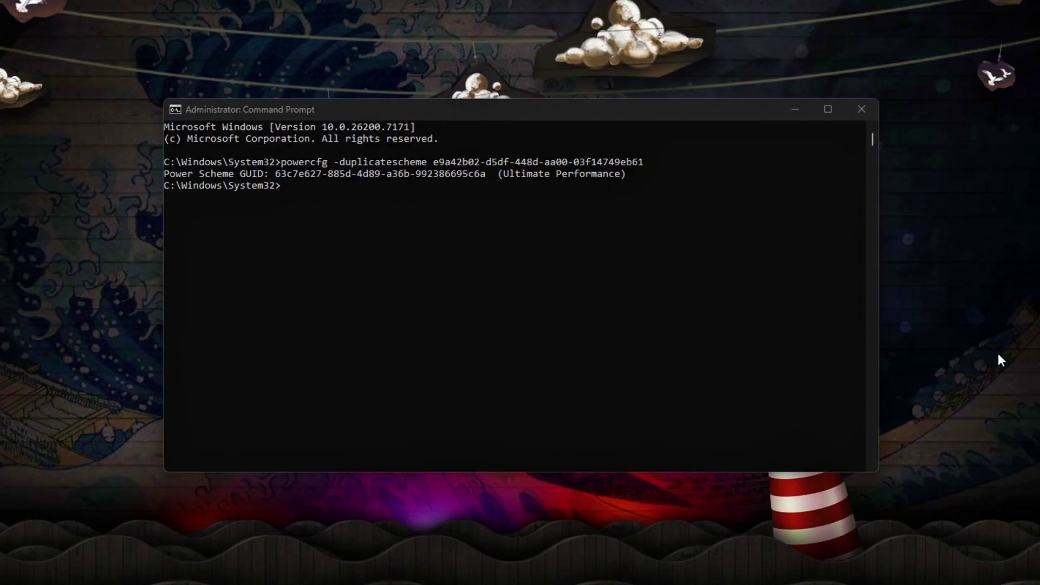
# Rename the copied plan to 'Latency Optimized' and set CPMINCORES to 100 with powercfg.
pyautogui.click(616, 264)
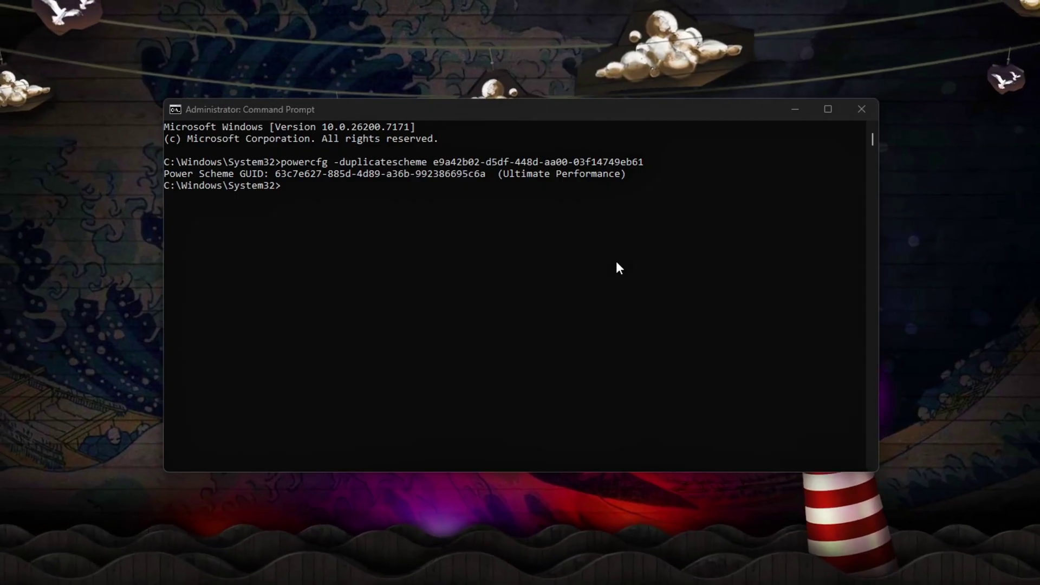
pyautogui.write('powercfg -changename SCHEME_CURRENT "Latency Optimized"')
pyautogui.press('Return')
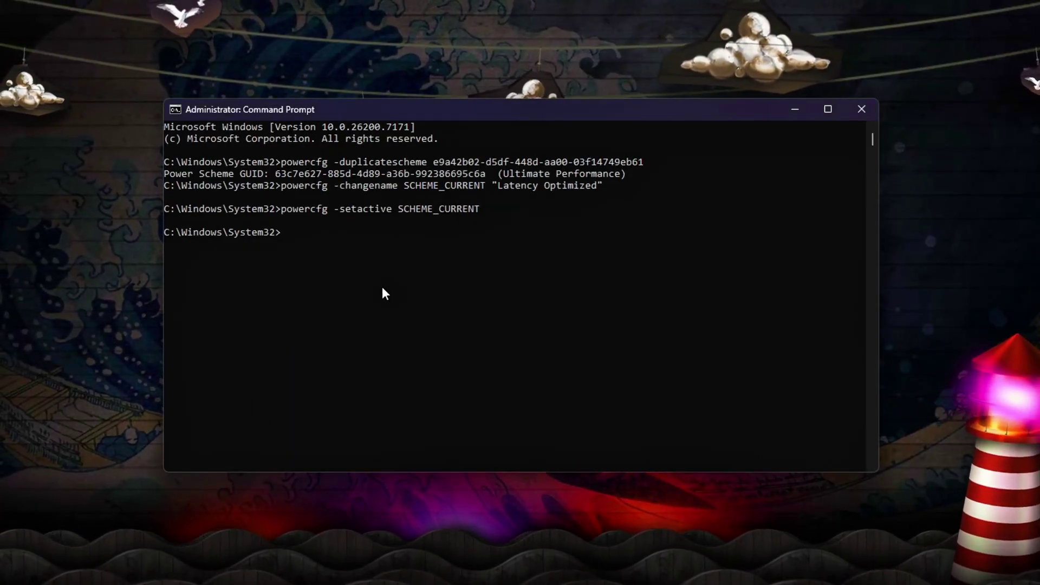
pyautogui.press('Return')
pyautogui.press('Return')
pyautogui.press('Return')
pyautogui.press('Return')
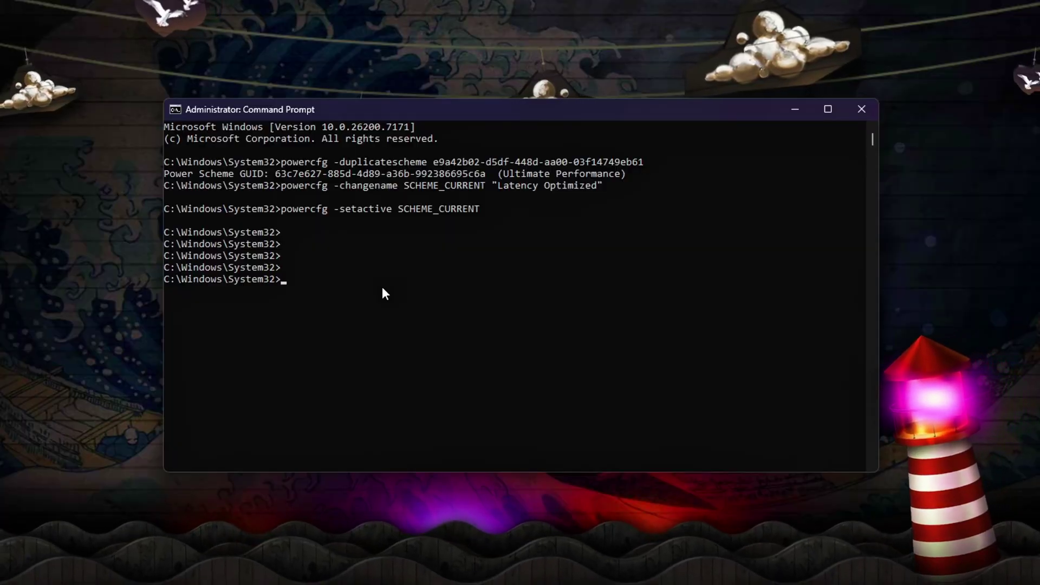
pyautogui.write('powercfg -setacvalueindex SCHEME_CURRENT SUB_PROCESSOR CPMINCORES 100')
pyautogui.press('Return')
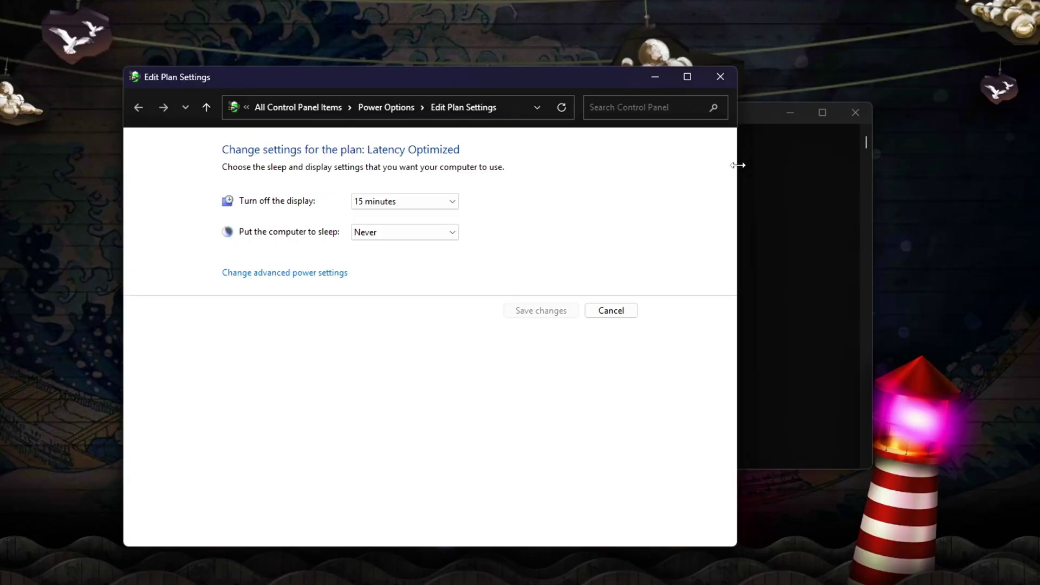
# Widen the Edit Plan Settings window and return to the Power Options plan list.
pyautogui.moveTo(738, 165); pyautogui.dragTo(893, 176)
pyautogui.click(455, 110)
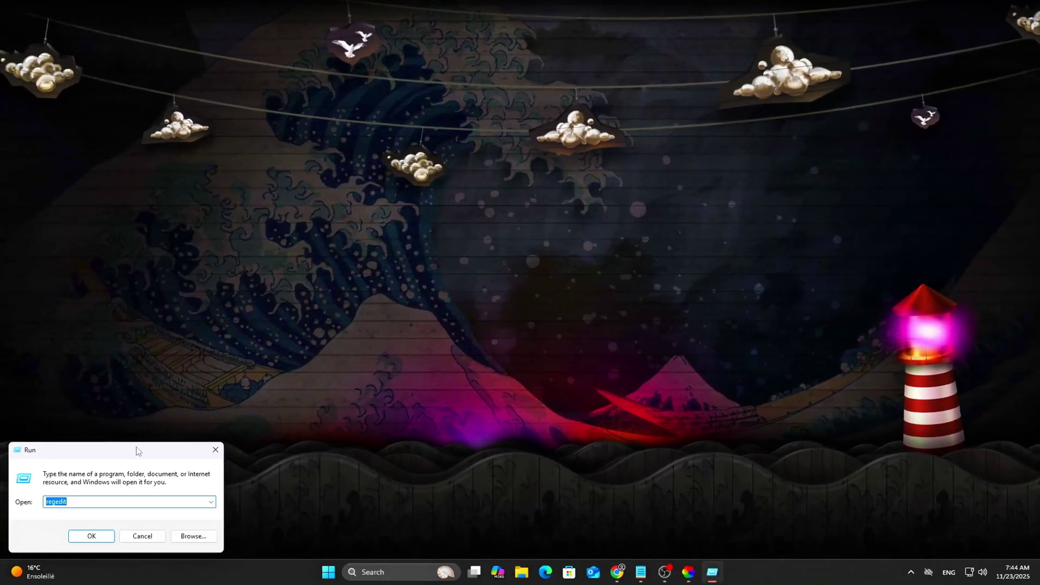
# Launch regedit, jump to Session Manager\kernel, and set GlobalTimerResolutionRequests to 1.
pyautogui.moveTo(136, 446); pyautogui.dragTo(565, 233)
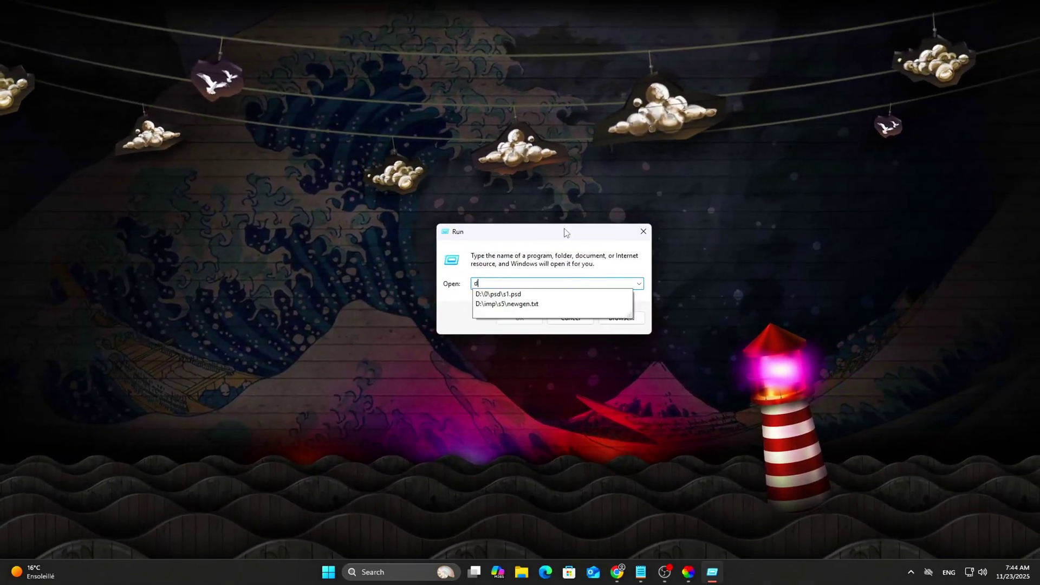
pyautogui.press('Return')
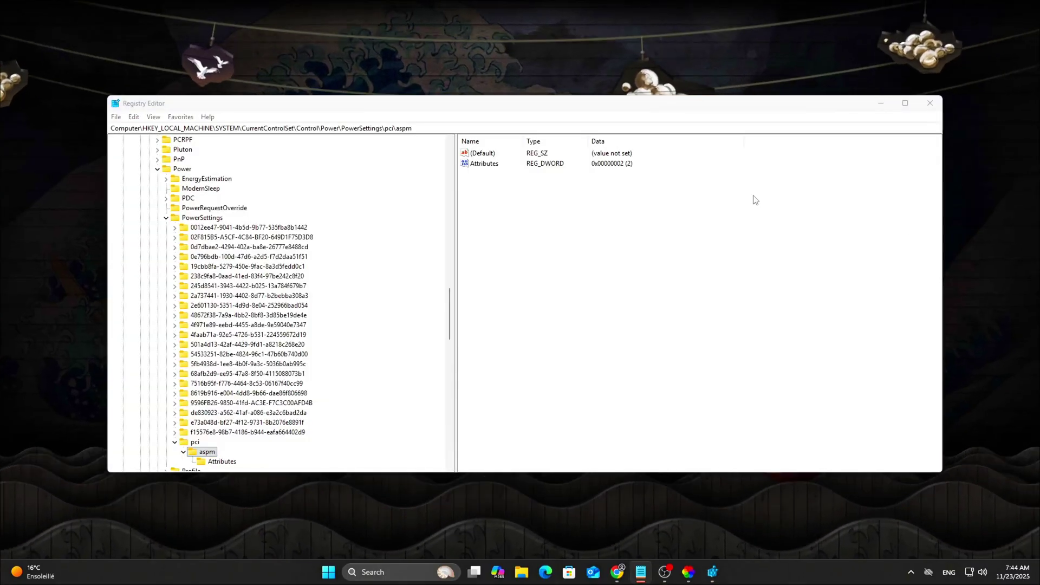
pyautogui.press('Return')
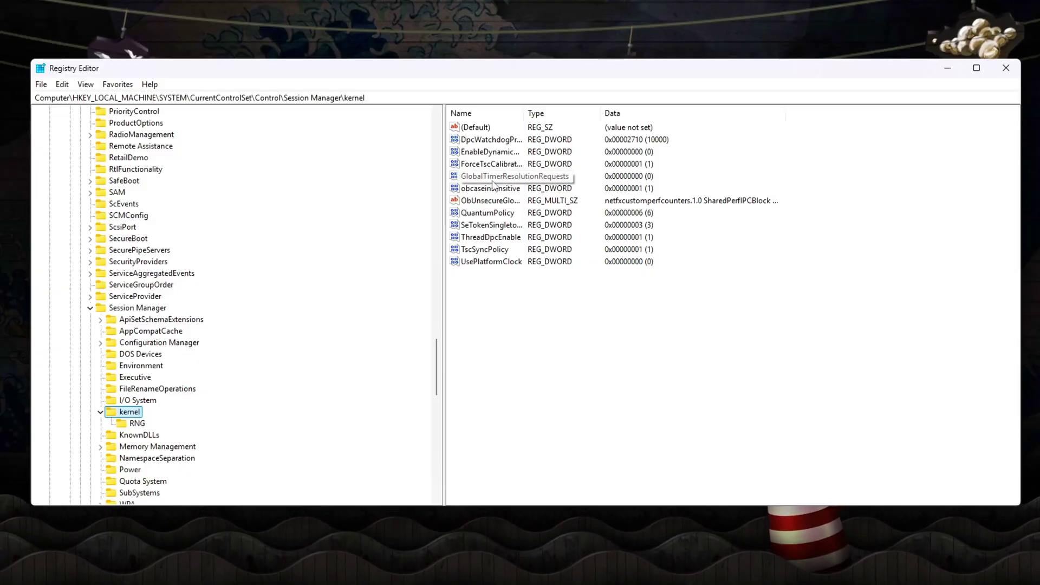
pyautogui.doubleClick(490, 176)
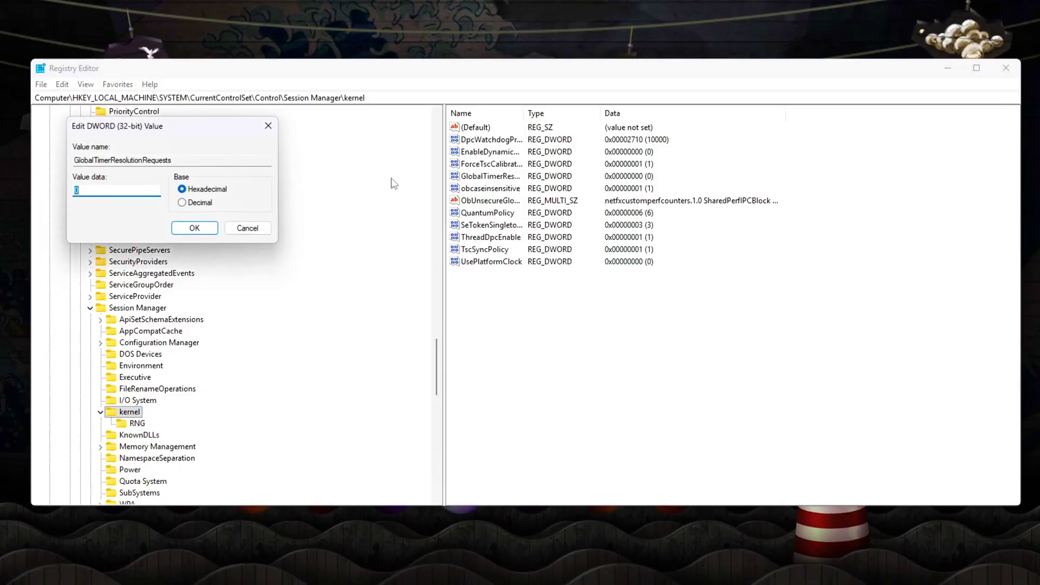
pyautogui.moveTo(182, 123); pyautogui.dragTo(624, 278)
pyautogui.write('1')
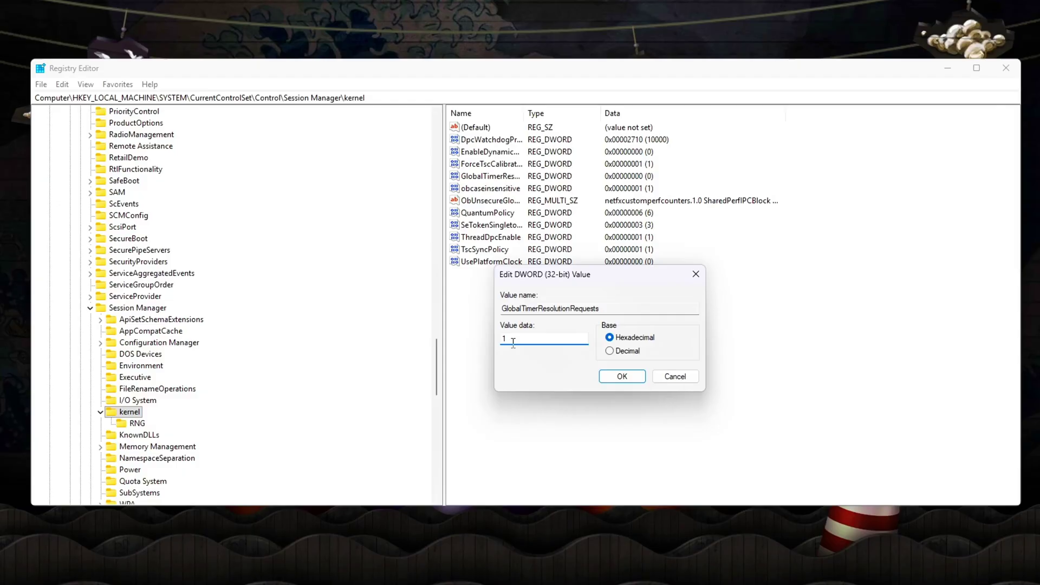
pyautogui.click(614, 379)
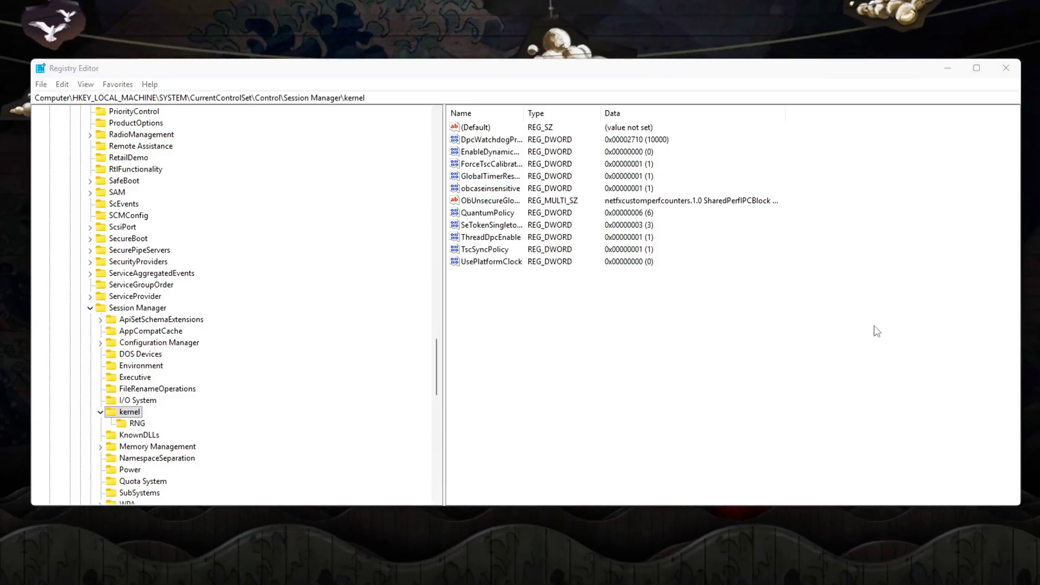
# Add a GlobalTimerResolutionInterval DWORD under kernel set to 5000 and check its name.
pyautogui.rightClick(674, 337)
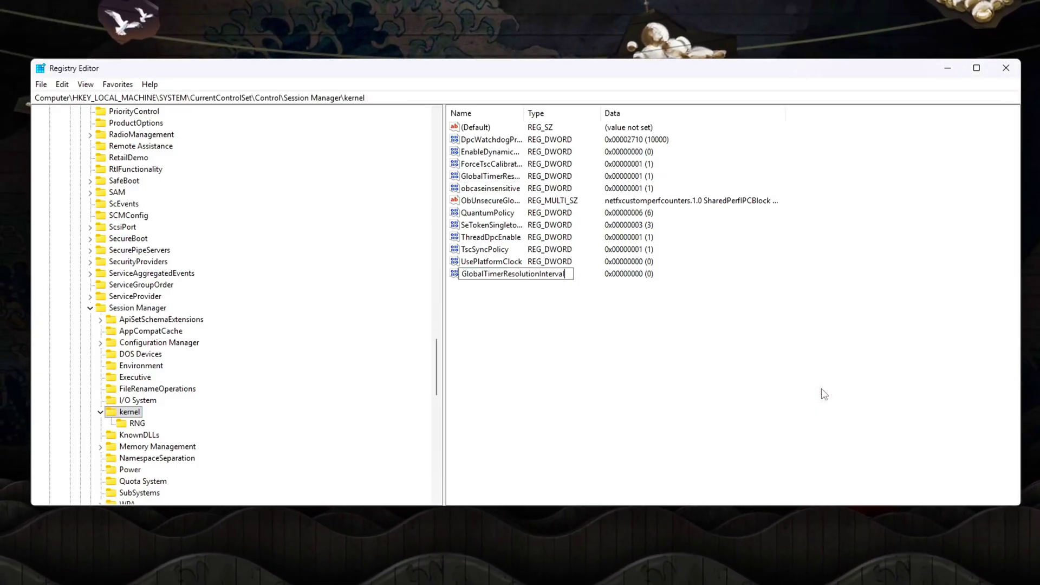
pyautogui.press('Return')
pyautogui.press('Return')
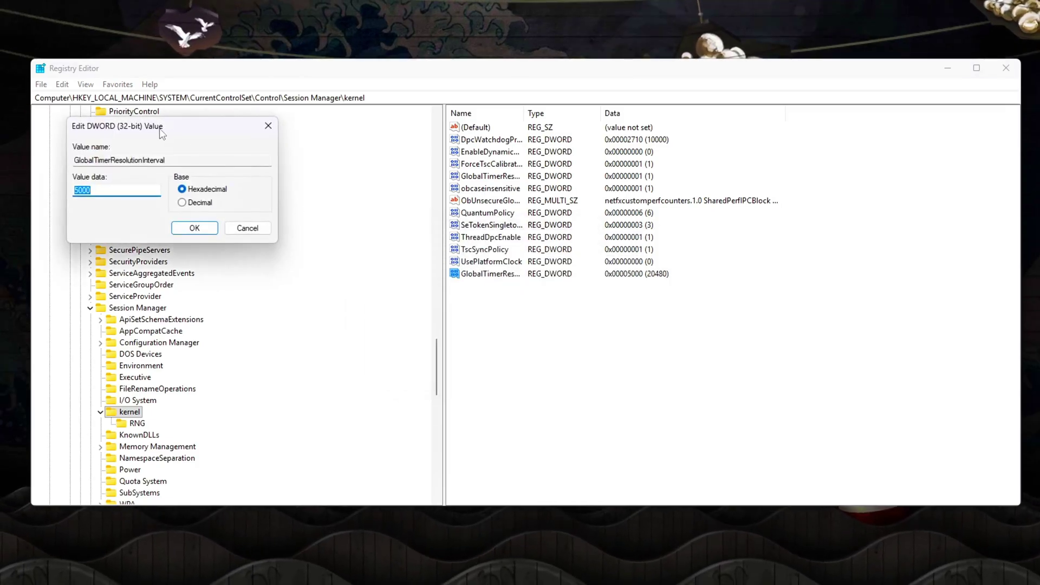
pyautogui.moveTo(162, 133); pyautogui.dragTo(622, 300)
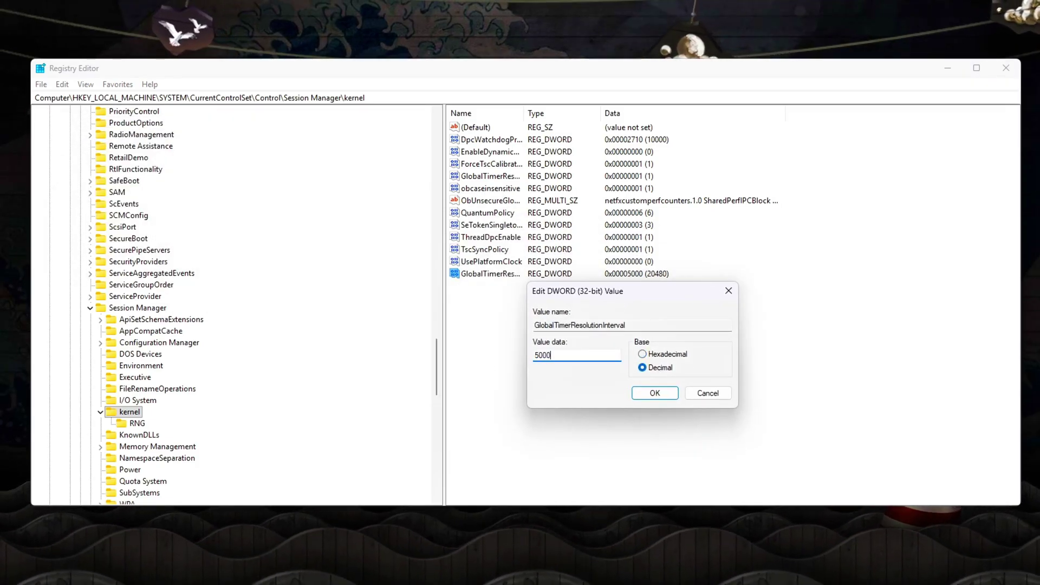
pyautogui.click(657, 394)
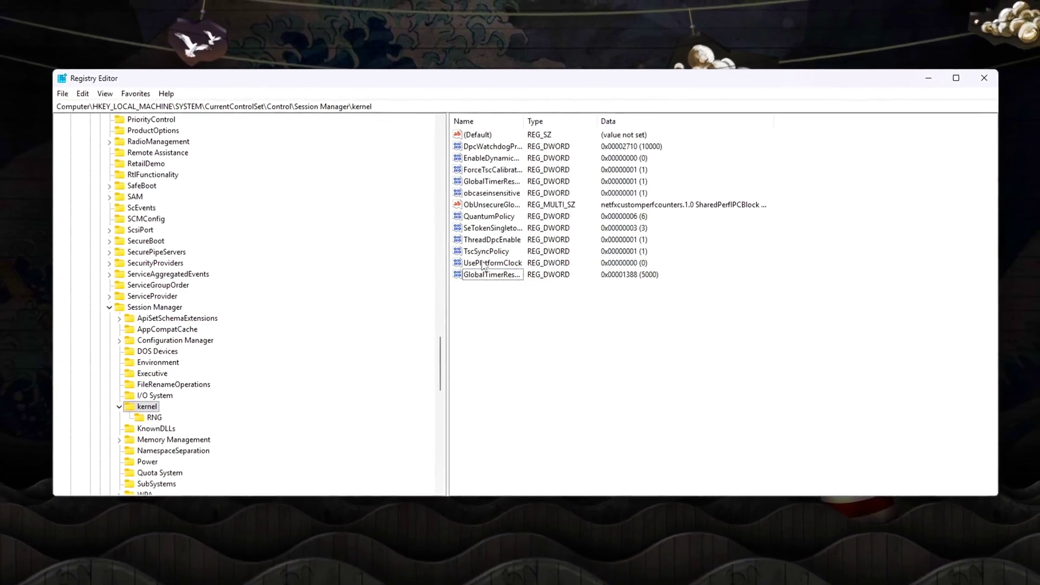
pyautogui.click(491, 274)
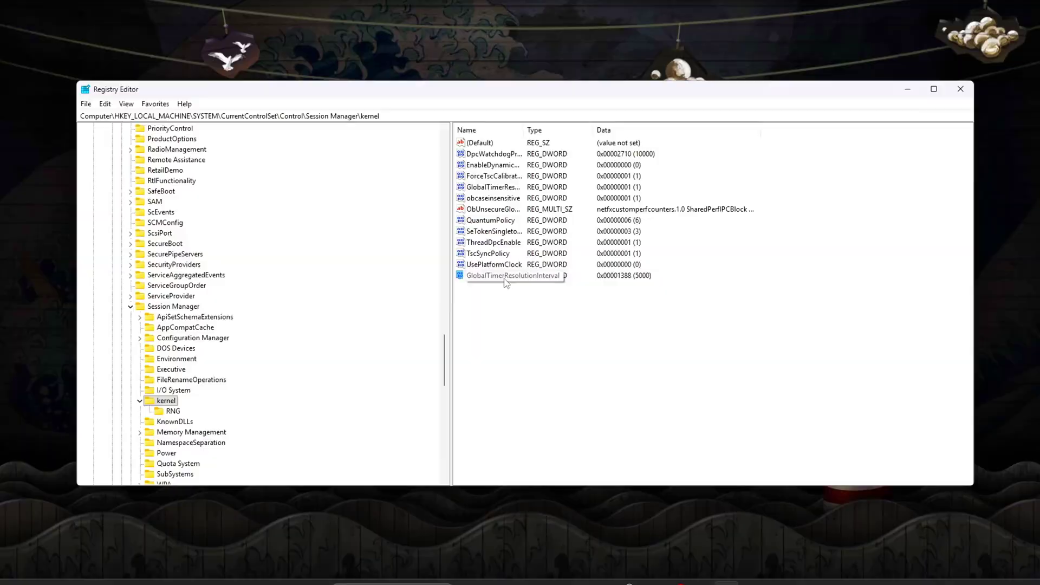
pyautogui.click(1011, 291)
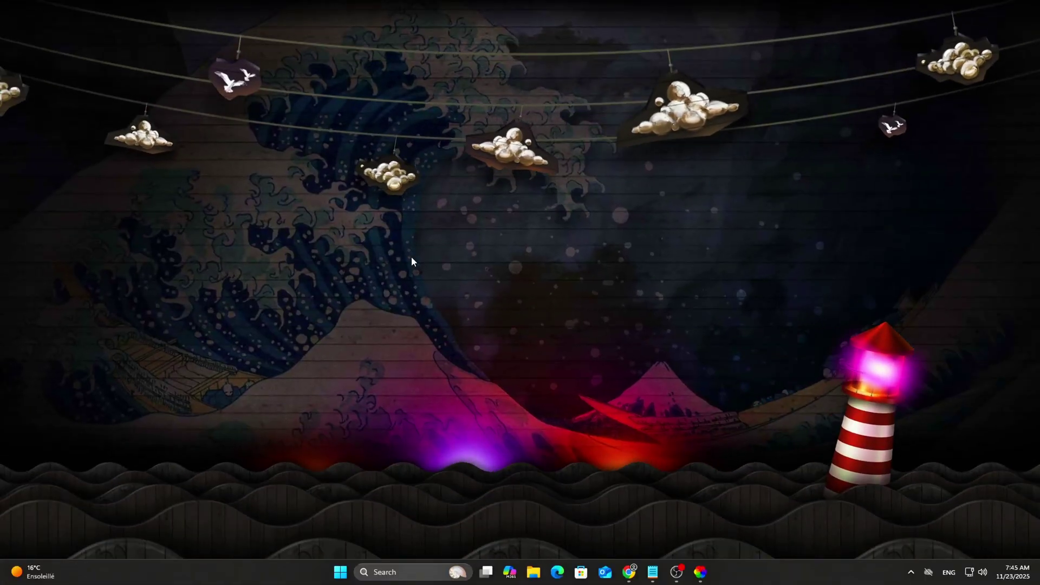
# Launch regedit from the Win+R box, opening on the PriorityControl key.
pyautogui.press('super+r')
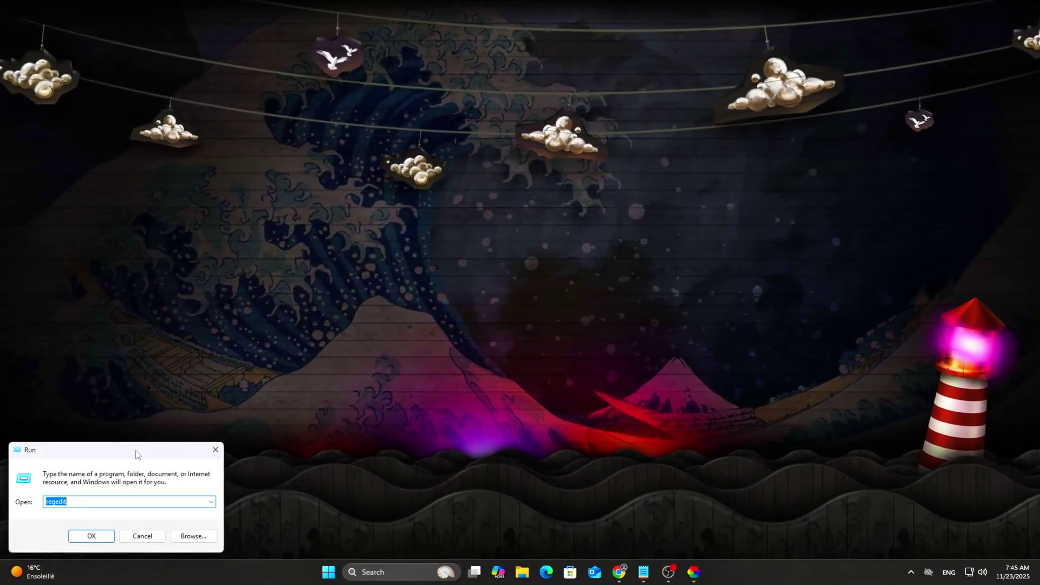
pyautogui.moveTo(136, 454); pyautogui.dragTo(548, 231)
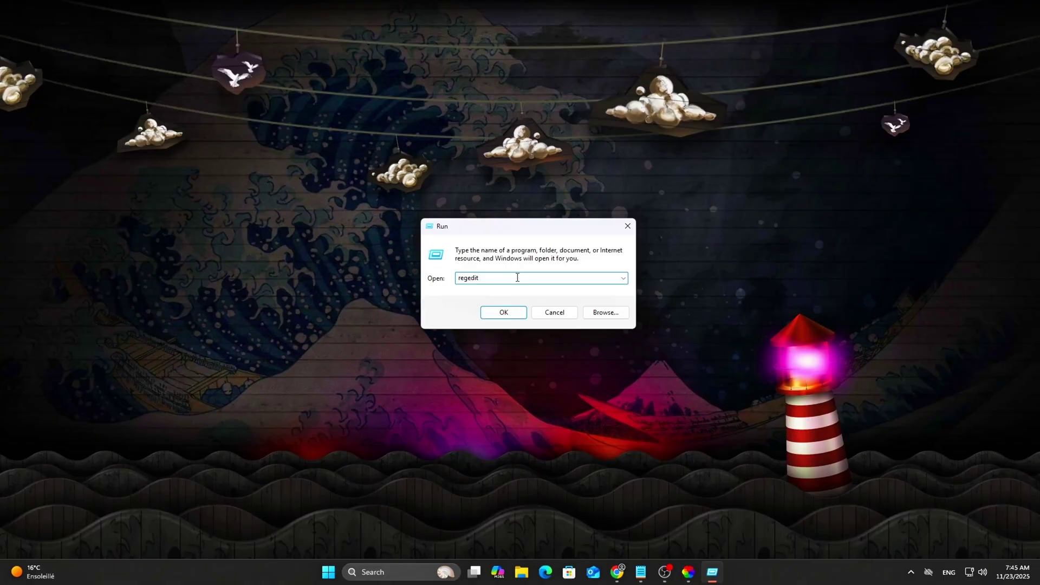
pyautogui.click(509, 312)
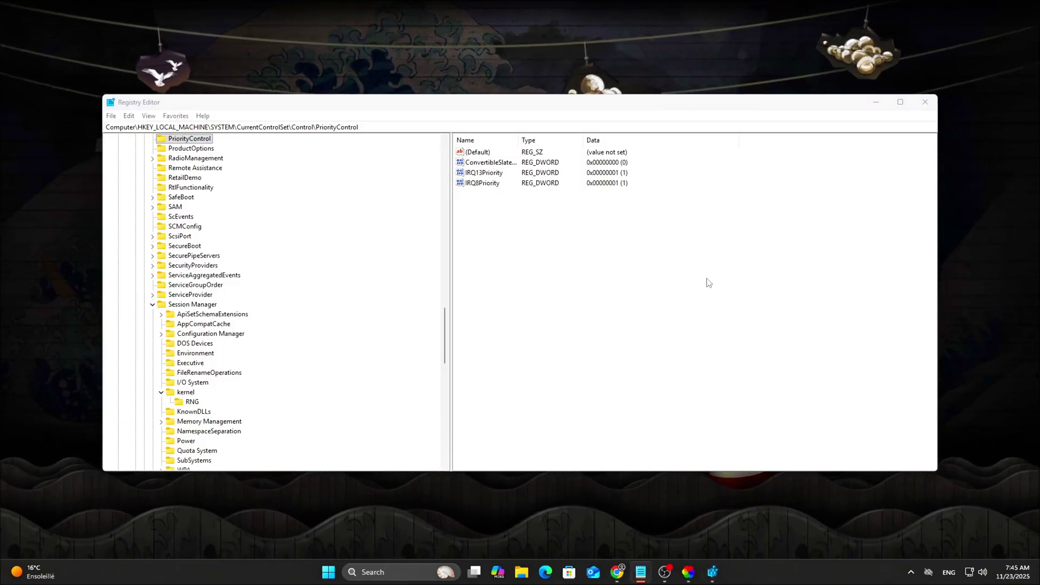
# Create DWORD Win32PrioritySeparation under PriorityControl with hex data 26, then close Registry Editor.
pyautogui.rightClick(620, 280)
pyautogui.click(760, 326)
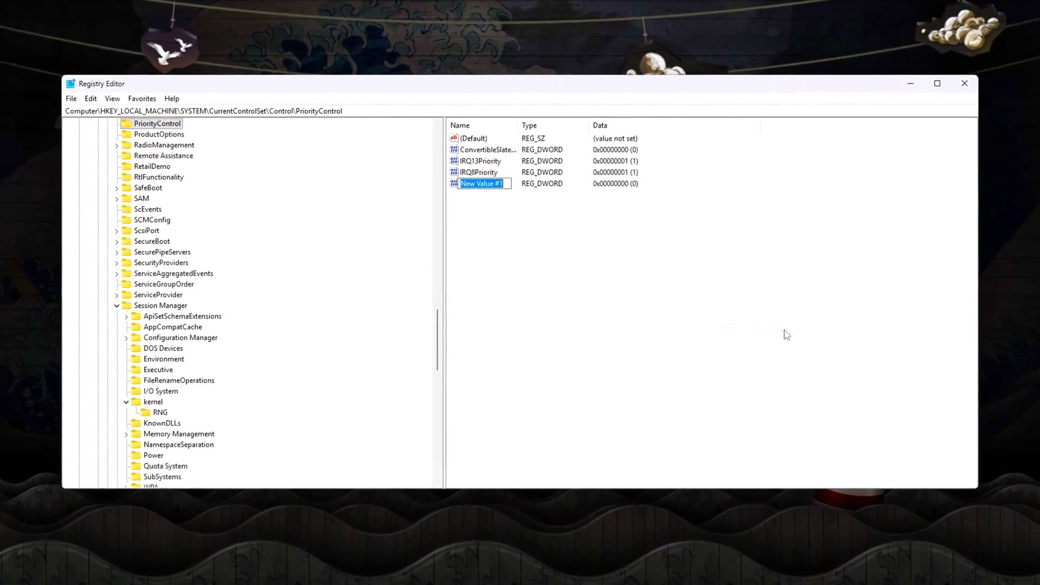
pyautogui.write('Win32PrioritySeparation')
pyautogui.press('Return')
pyautogui.press('Return')
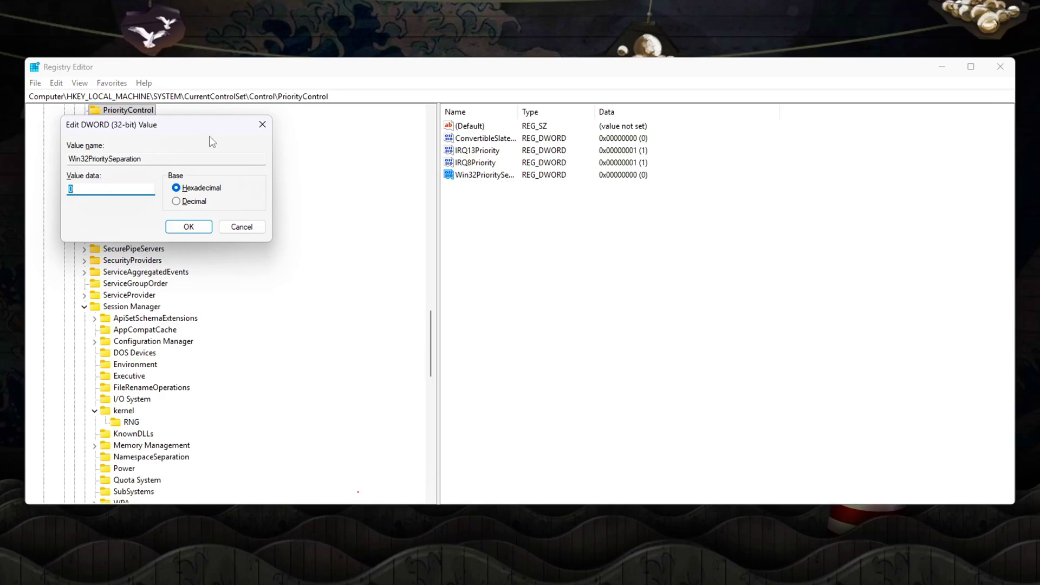
pyautogui.moveTo(212, 142); pyautogui.dragTo(646, 260)
pyautogui.write('26')
pyautogui.press('Return')
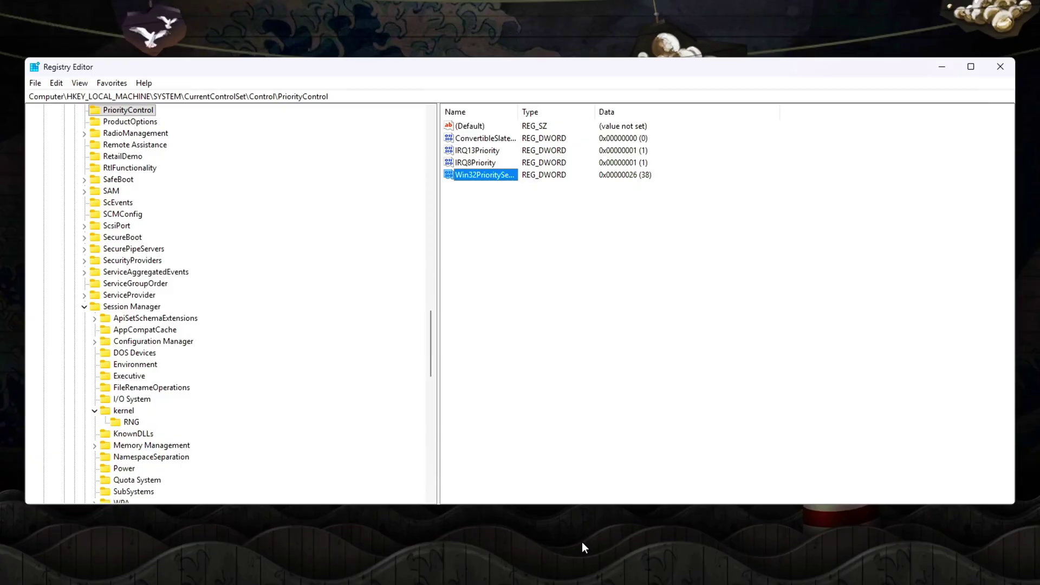
pyautogui.click(639, 326)
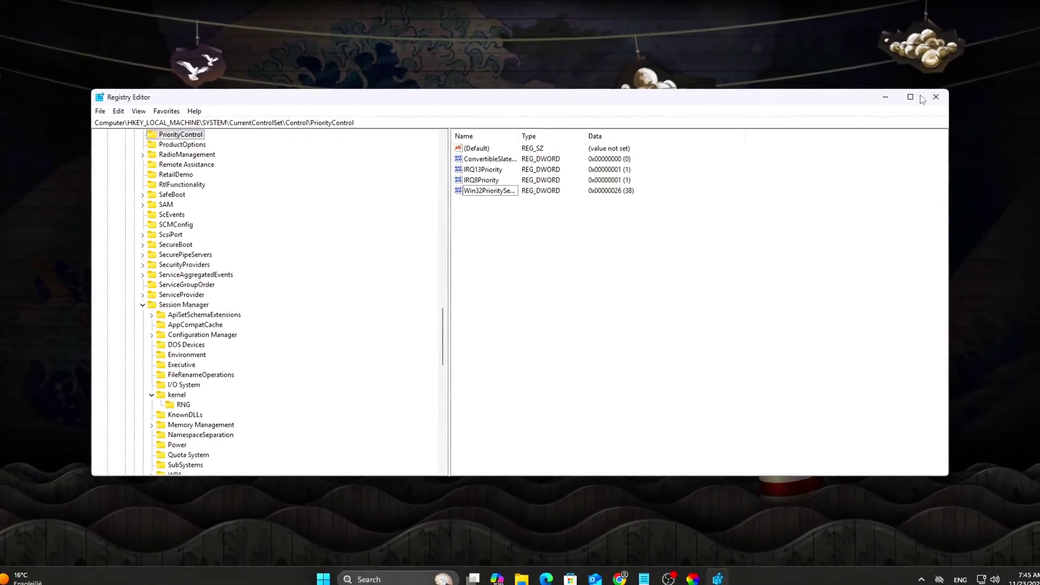
pyautogui.click(935, 97)
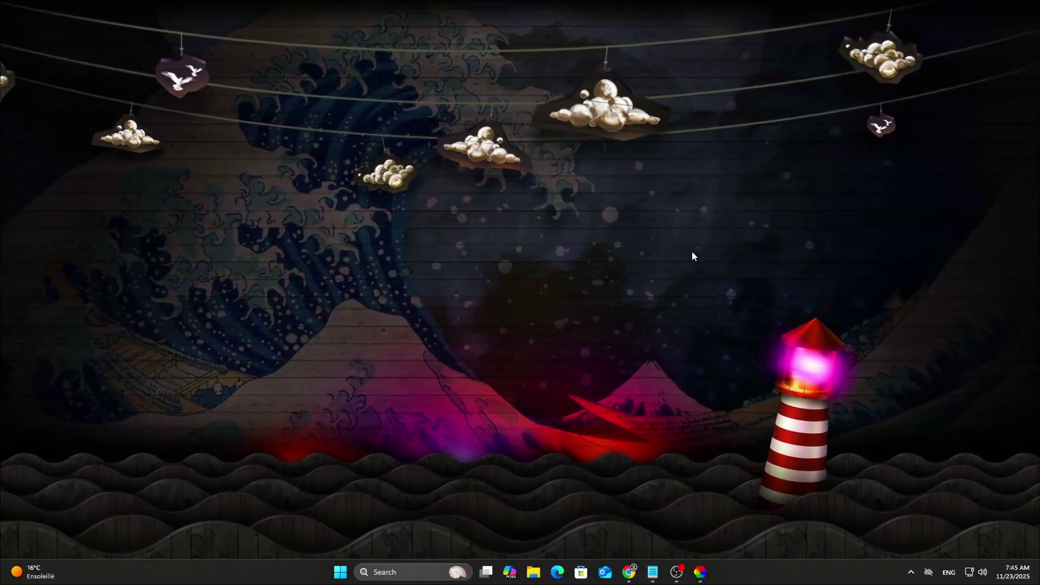
# Open an administrator Command Prompt from Windows Search.
pyautogui.press('super')
pyautogui.write('cmd')
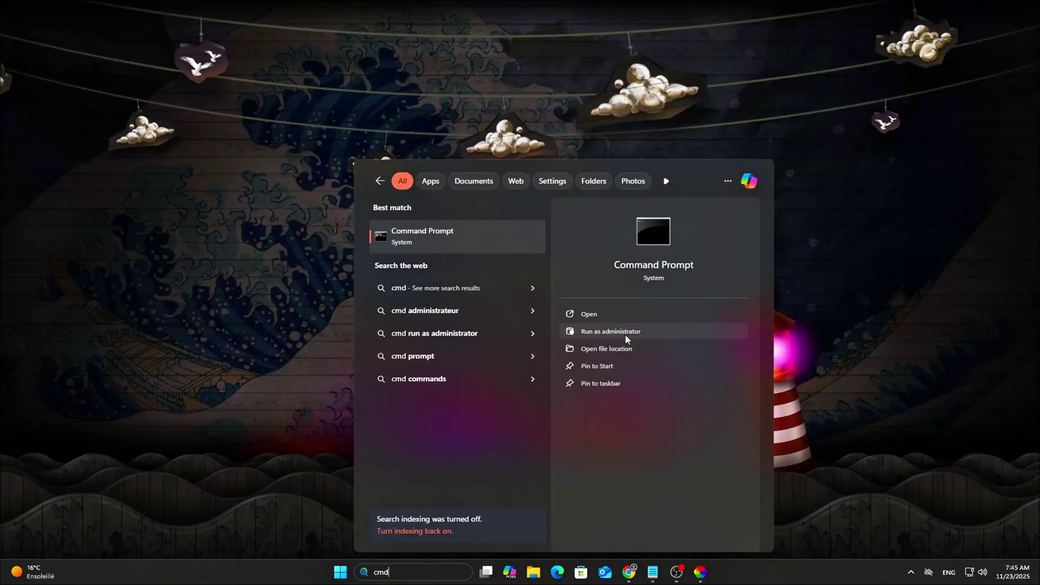
pyautogui.click(626, 334)
pyautogui.moveTo(612, 134); pyautogui.dragTo(606, 161)
# Run bcdedit /deletevalue for disabledynamictick and useplatformclock.
pyautogui.rightClick(502, 247)
pyautogui.press('Return')
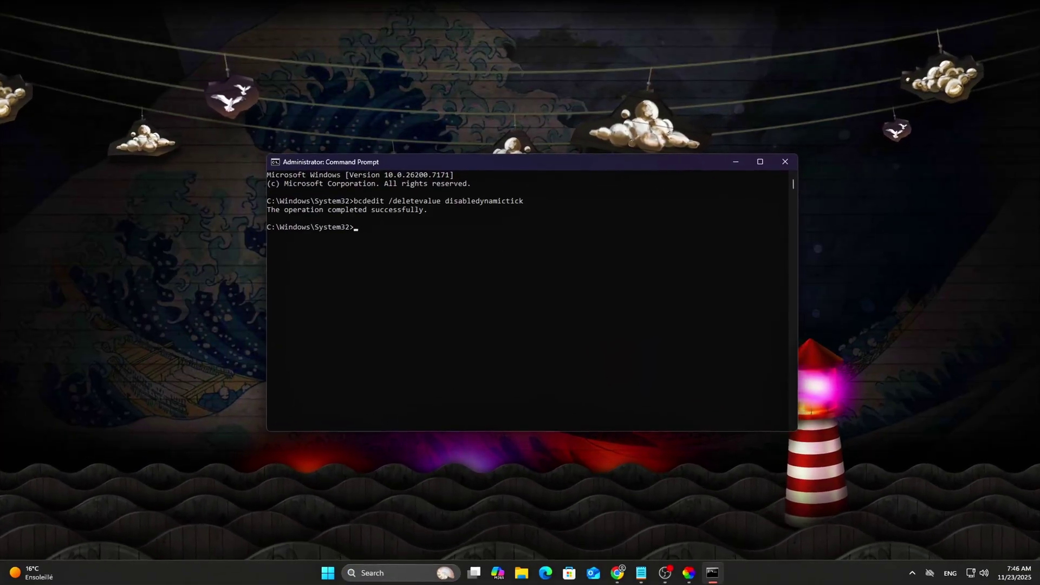
pyautogui.rightClick(509, 270)
pyautogui.press('Return')
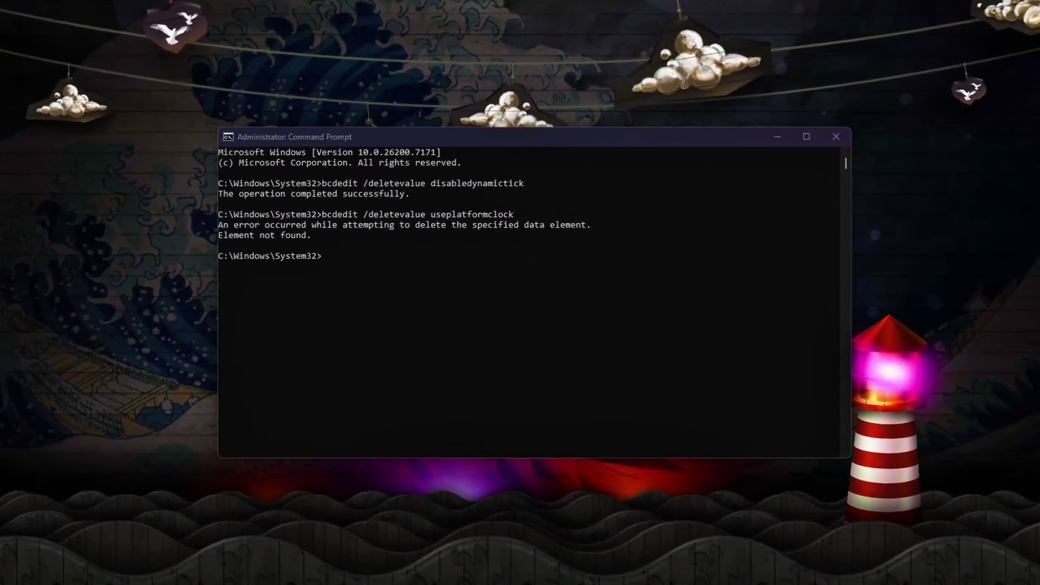
# Set bcdedit tscsyncpolicy to Enhanced, then delete the tscsyncpolicy value again.
pyautogui.rightClick(690, 325)
pyautogui.press('Return')
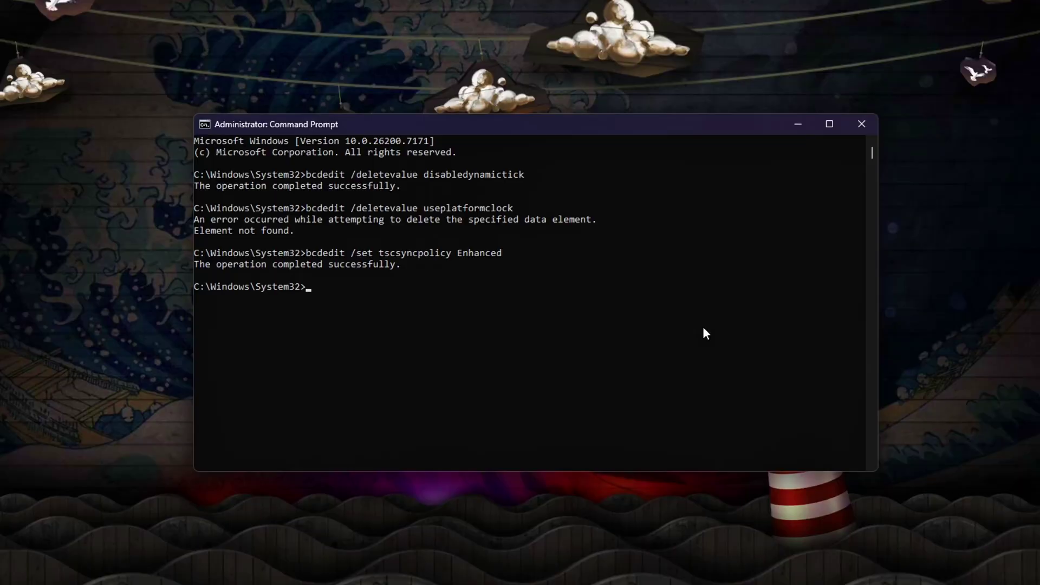
pyautogui.click(705, 330)
pyautogui.rightClick(520, 279)
pyautogui.press('Return')
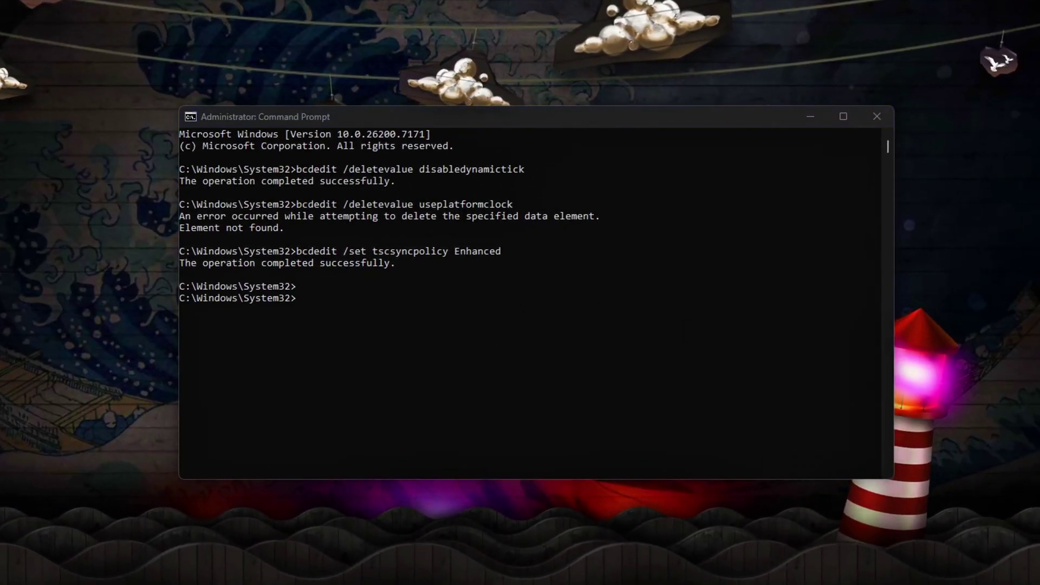
pyautogui.click(565, 305)
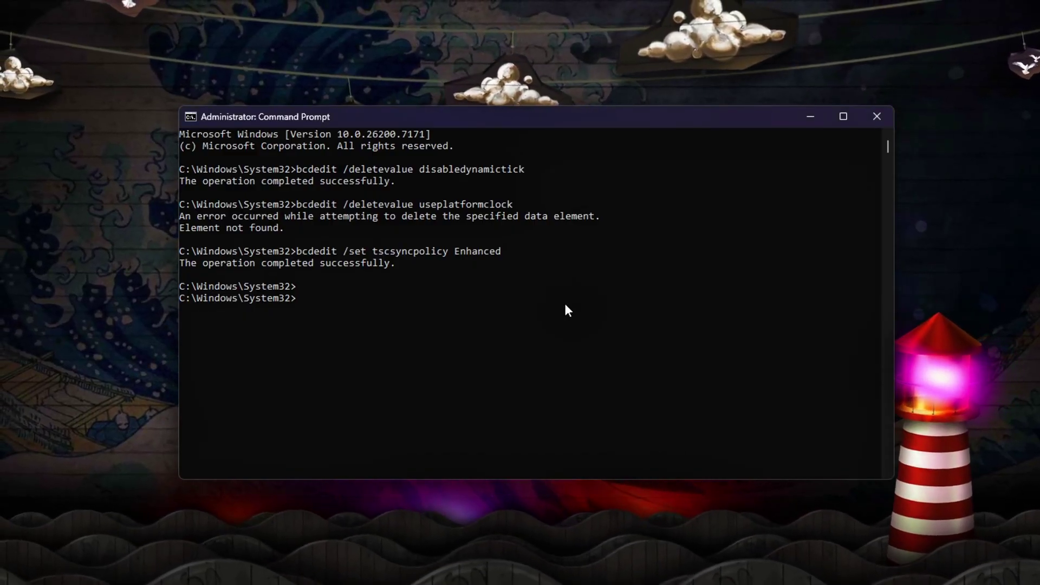
pyautogui.press('Return')
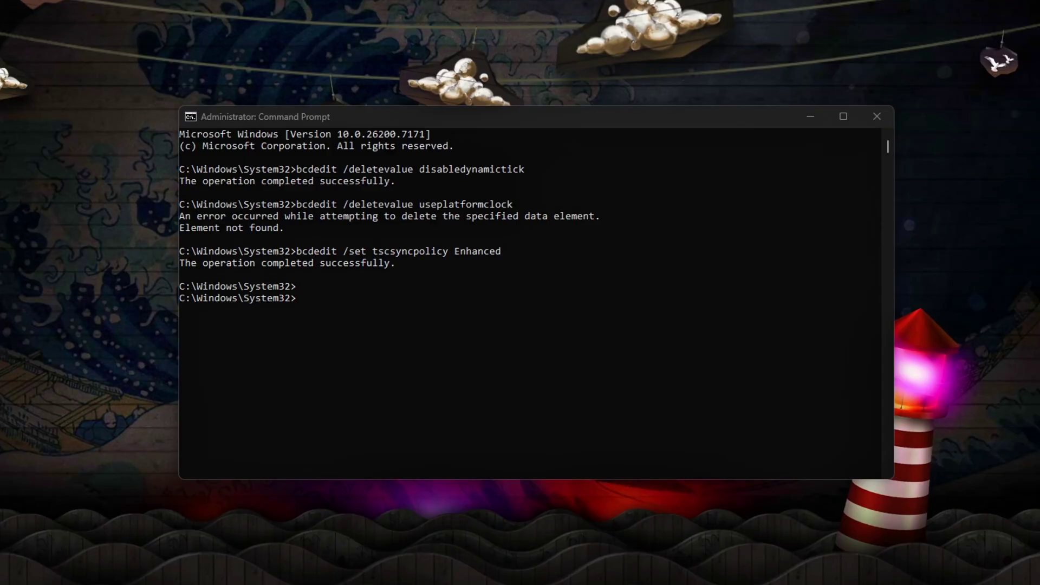
pyautogui.press('Return')
pyautogui.press('Return')
pyautogui.press('Return')
pyautogui.press('Return')
pyautogui.press('Return')
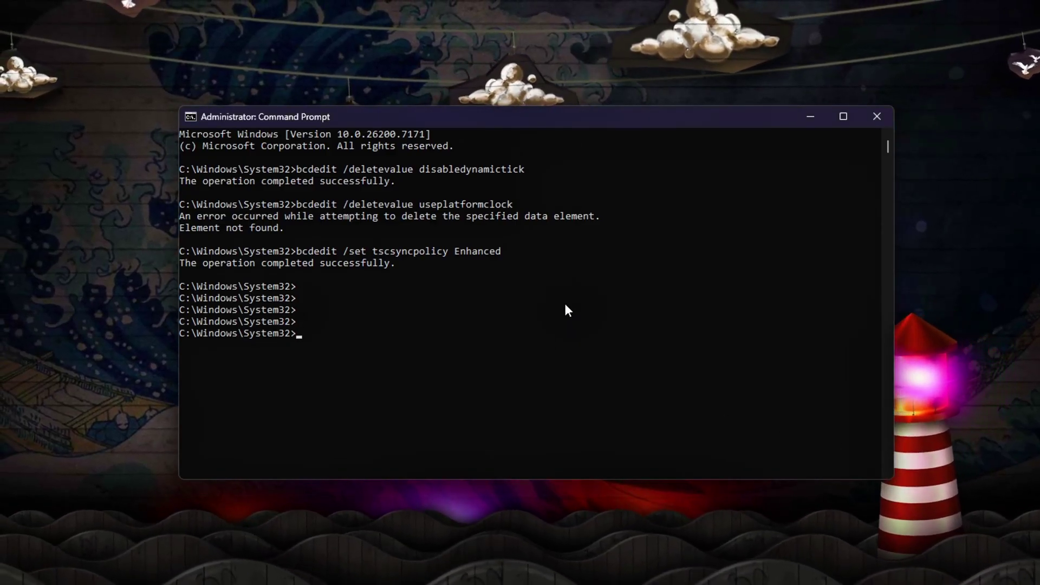
pyautogui.rightClick(556, 305)
pyautogui.press('Return')
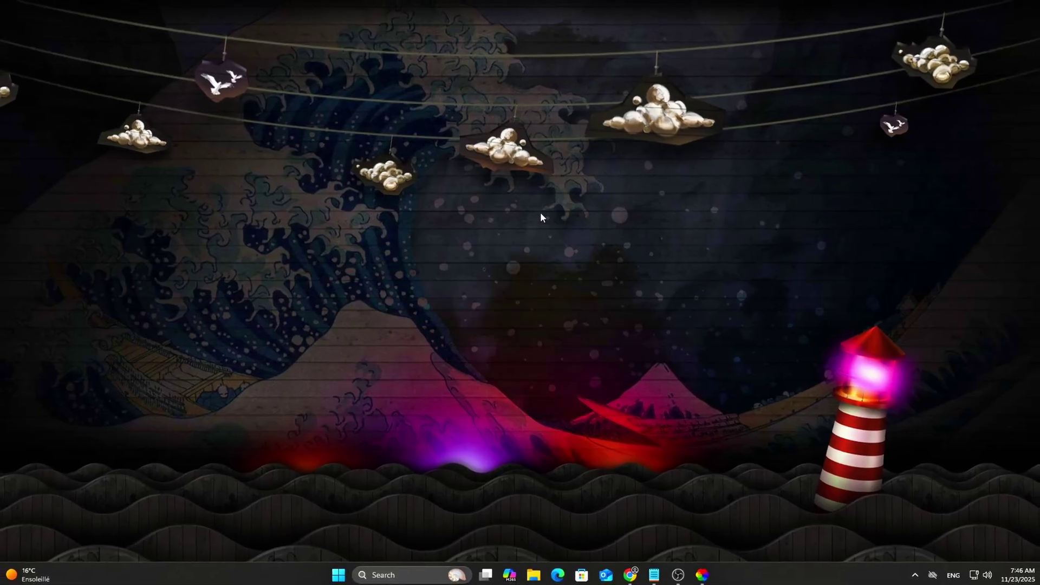
# Open an administrator Command Prompt and disable TCP non-SACK RTT resiliency with netsh.
pyautogui.press('super')
pyautogui.write('cmd')
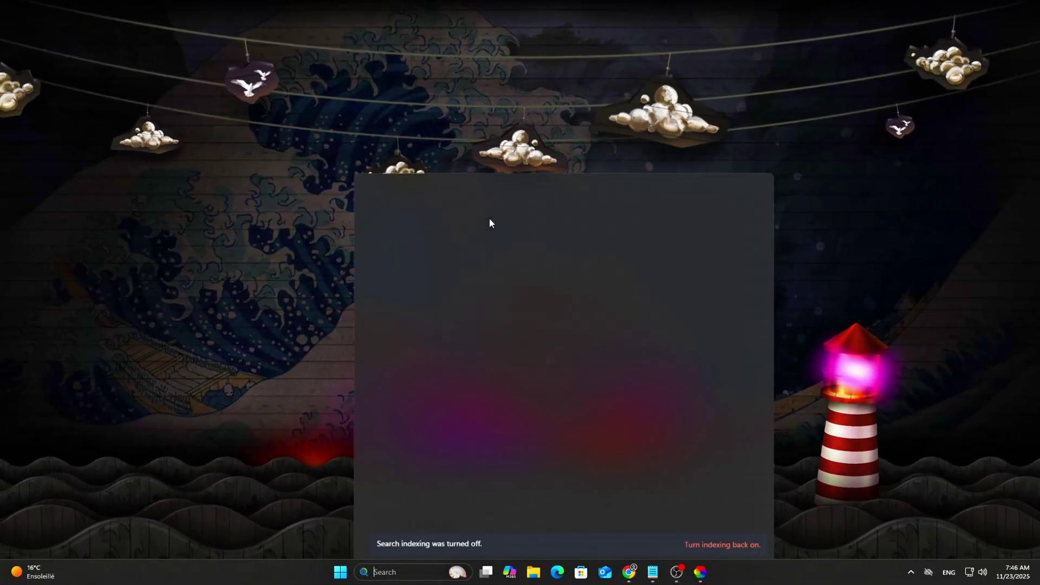
pyautogui.click(637, 328)
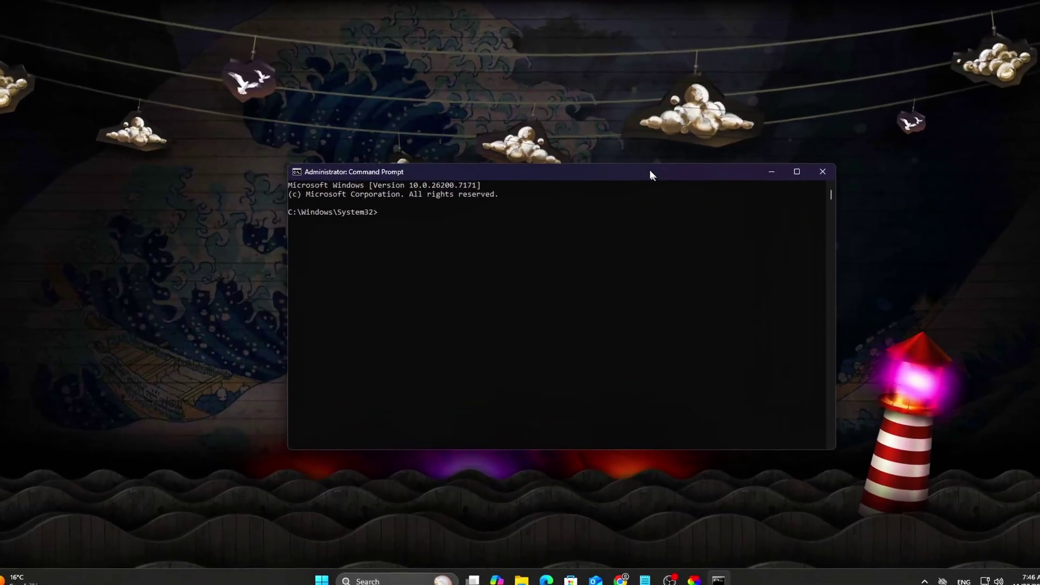
pyautogui.write('netsh int tcp set global nonsackrttresiliency=disabled')
pyautogui.press('Return')
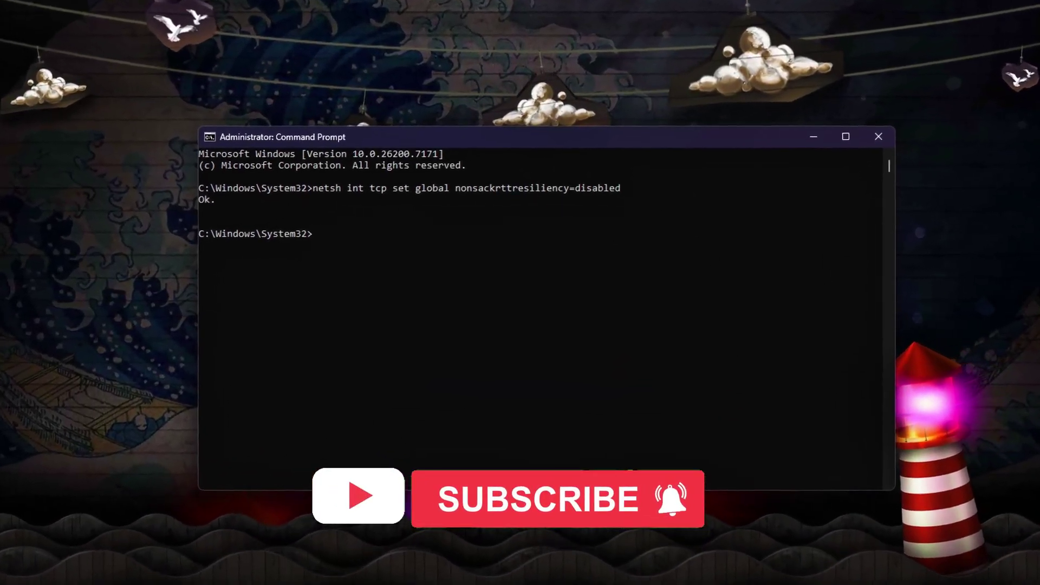
# Disable TCP timestamps and set the supplemental congestion provider to ctcp.
pyautogui.write('netsh int tcp set global timestamps=disabled')
pyautogui.press('Return')
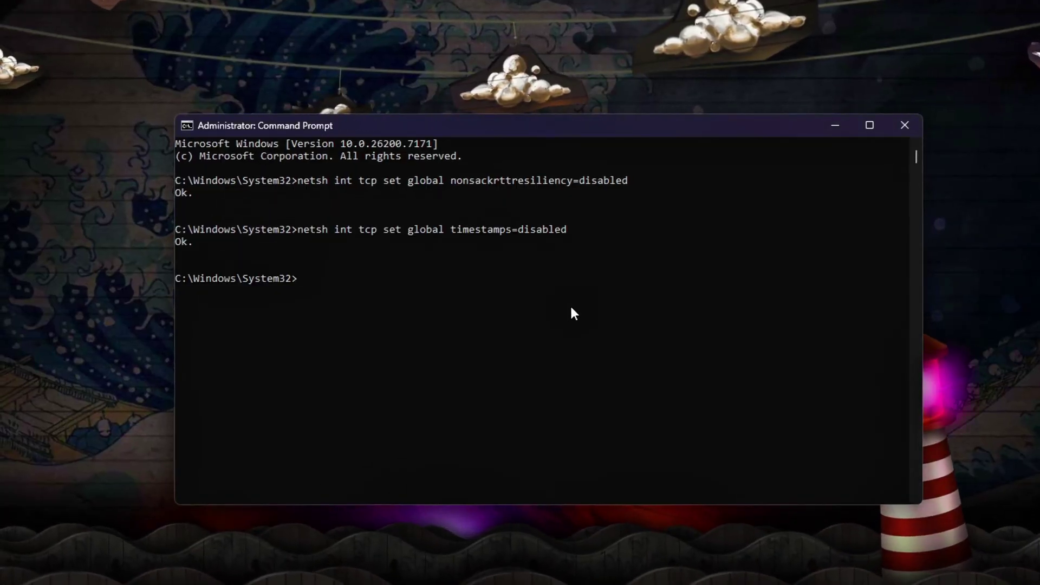
pyautogui.click(999, 418)
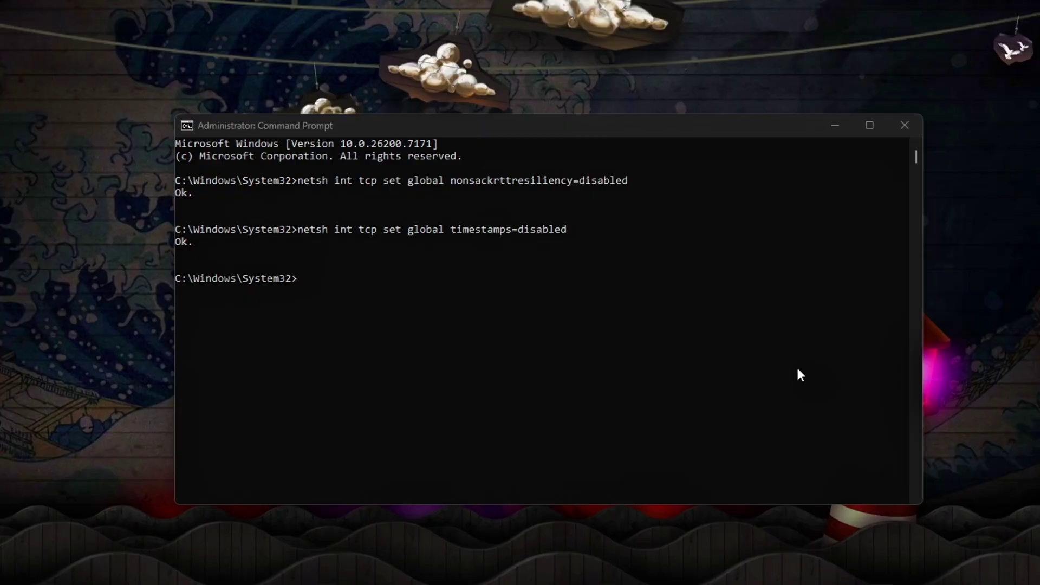
pyautogui.write('netsh int tcp set supplemental internet congestionprovider=ctcp')
pyautogui.press('Return')
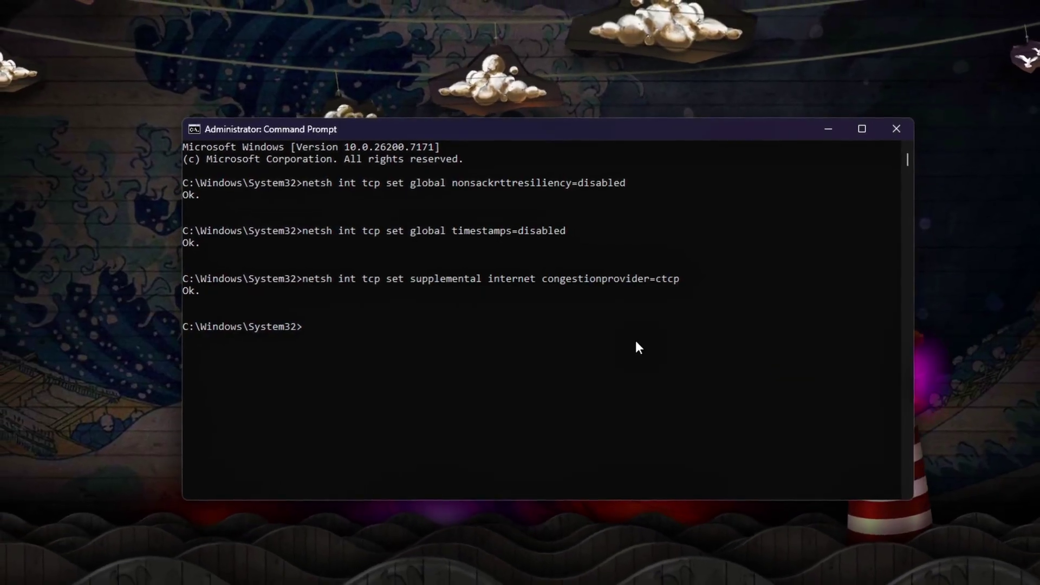
# Run the pasted netsh command restoring the default TCP congestion provider.
pyautogui.click(638, 342)
pyautogui.press('Return')
pyautogui.press('Return')
pyautogui.press('Return')
pyautogui.write('revert')
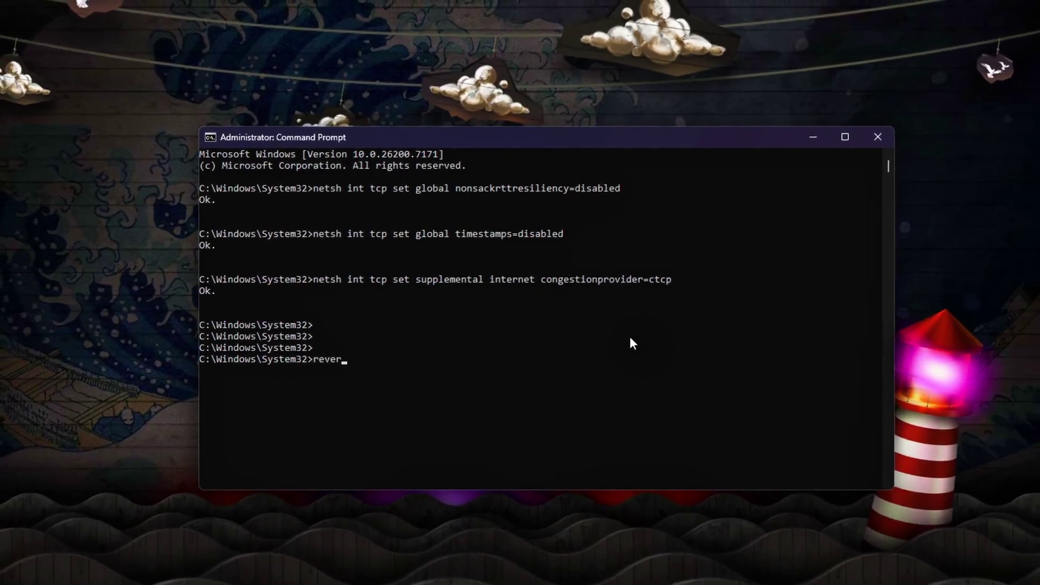
pyautogui.press('Return')
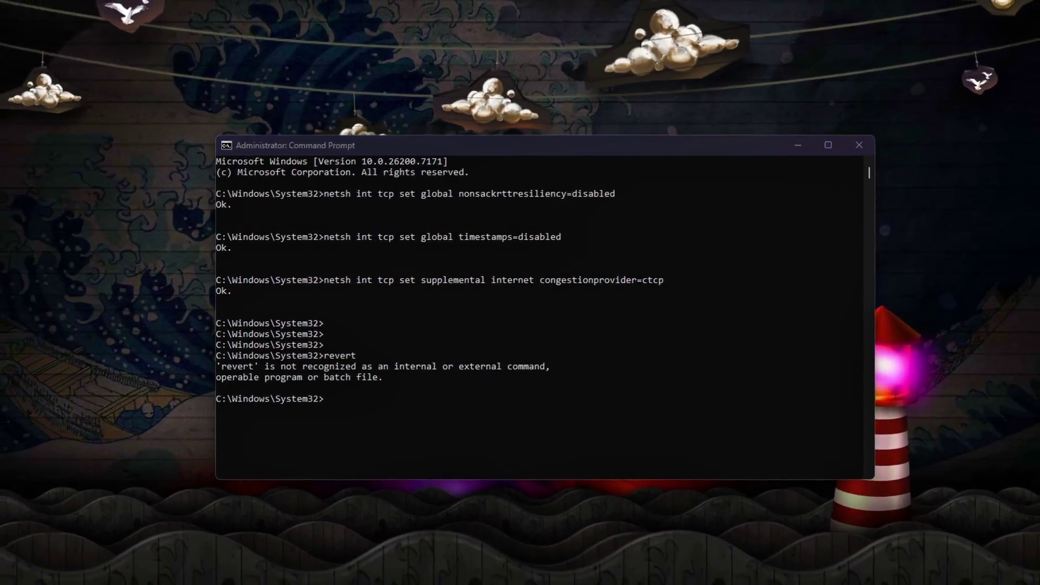
pyautogui.rightClick(474, 420)
pyautogui.press('Return')
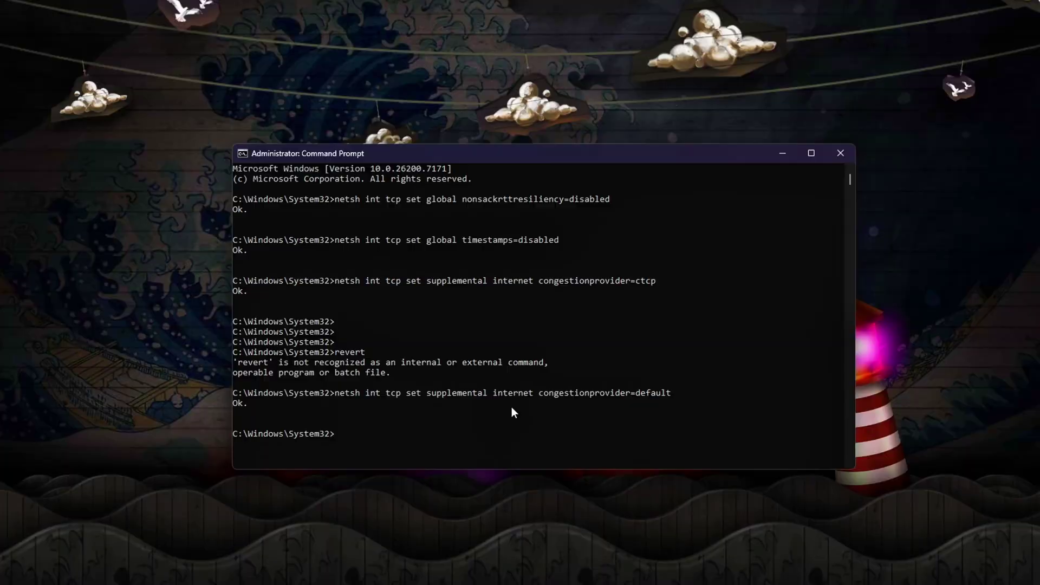
# Select some console output, then clear the console with cls.
pyautogui.moveTo(667, 397); pyautogui.dragTo(688, 397)
pyautogui.moveTo(395, 391); pyautogui.dragTo(672, 391)
pyautogui.moveTo(379, 360); pyautogui.dragTo(437, 388)
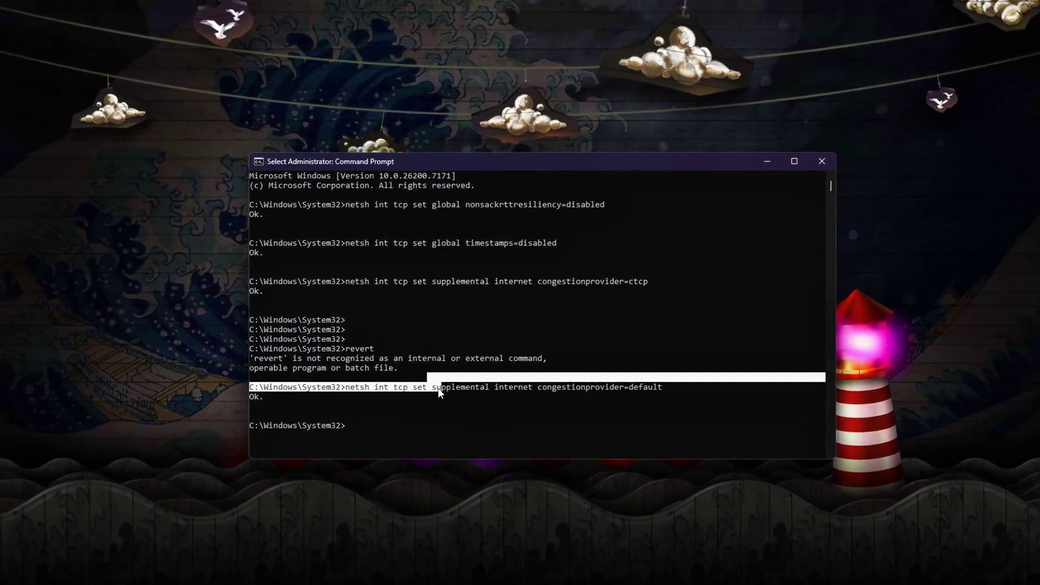
pyautogui.click(439, 388)
pyautogui.write('cls')
pyautogui.press('Return')
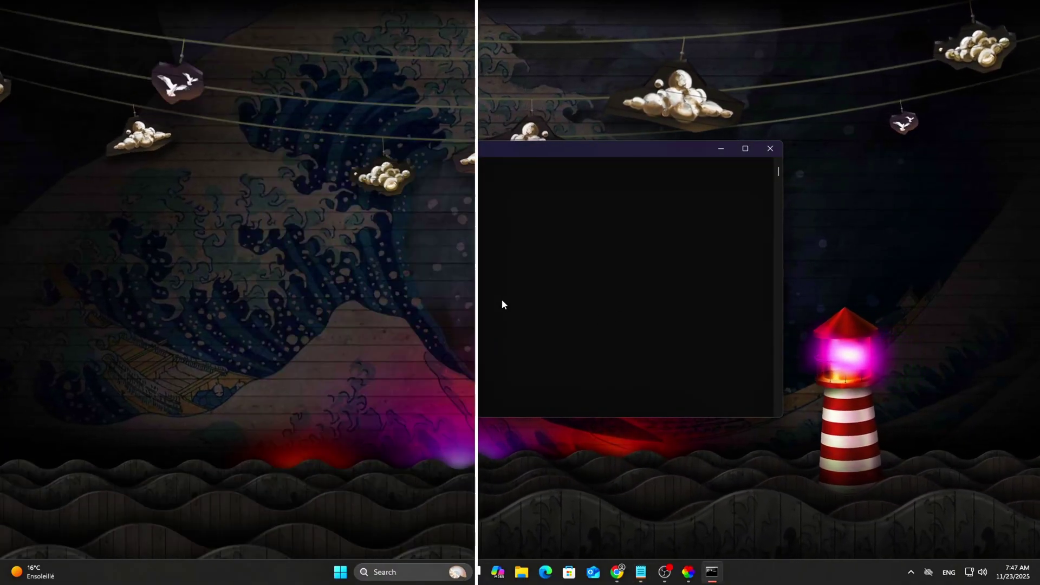
# Open an administrator Command Prompt and flush the DNS cache with ipconfig /flushdns.
pyautogui.press('super')
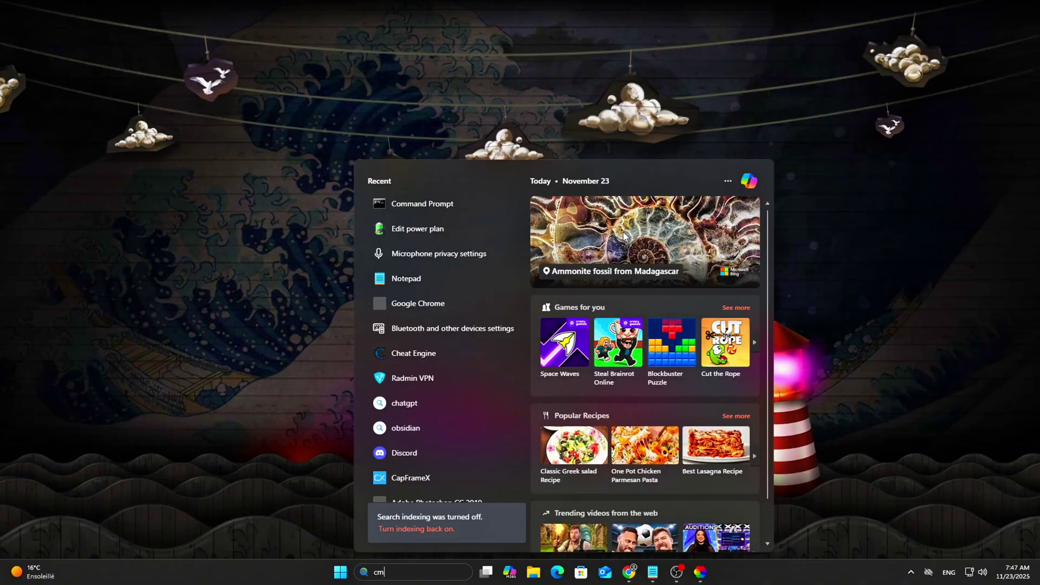
pyautogui.write('cmd')
pyautogui.click(617, 333)
pyautogui.moveTo(682, 197); pyautogui.dragTo(672, 148)
pyautogui.write('ipconfig /flushdns')
pyautogui.press('Return')
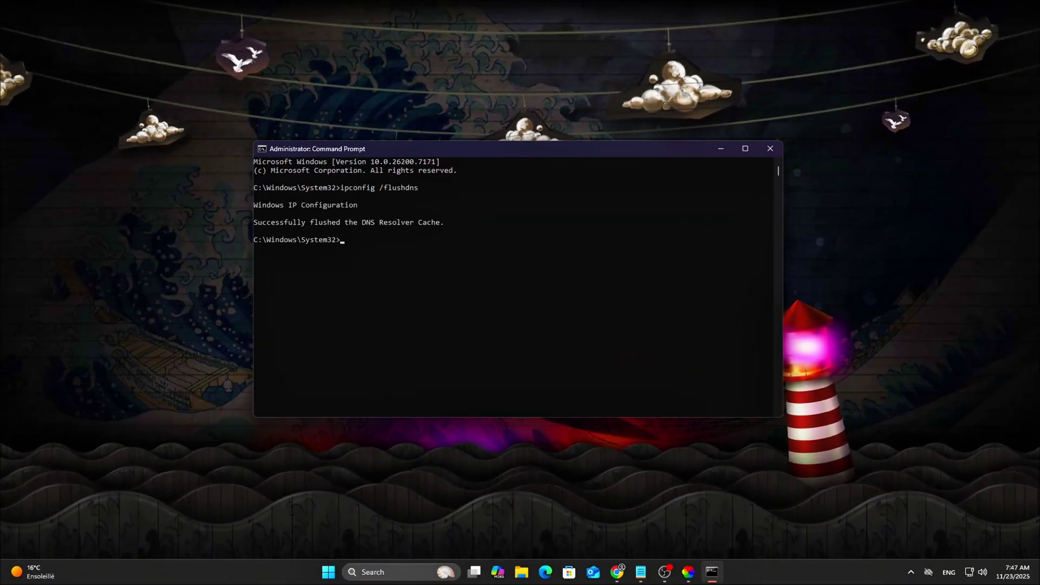
# Run netsh winsock reset, clear the console with cls, and close Command Prompt.
pyautogui.write('netsh winsock reset')
pyautogui.press('Return')
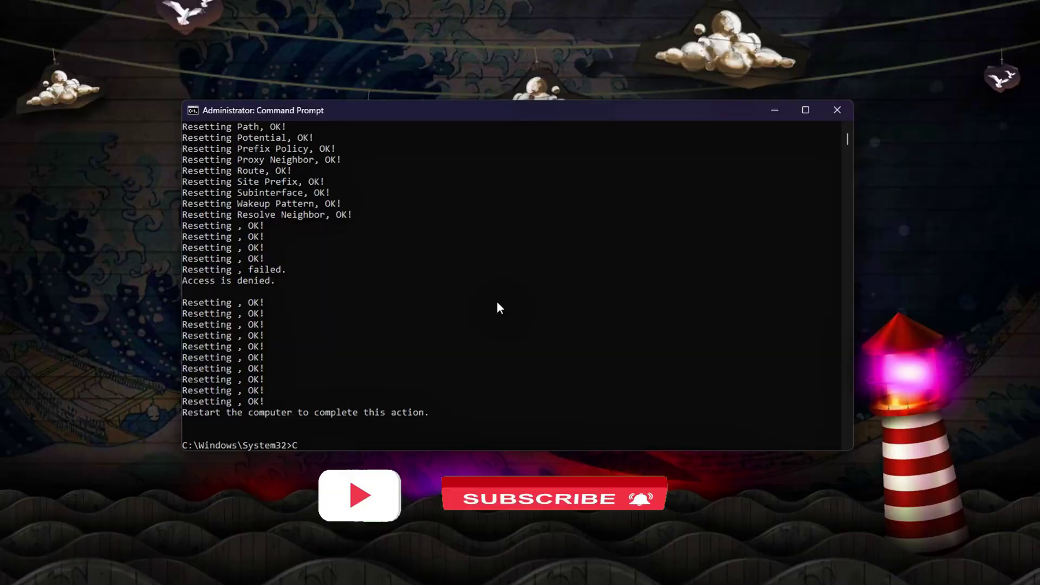
pyautogui.write('CL')
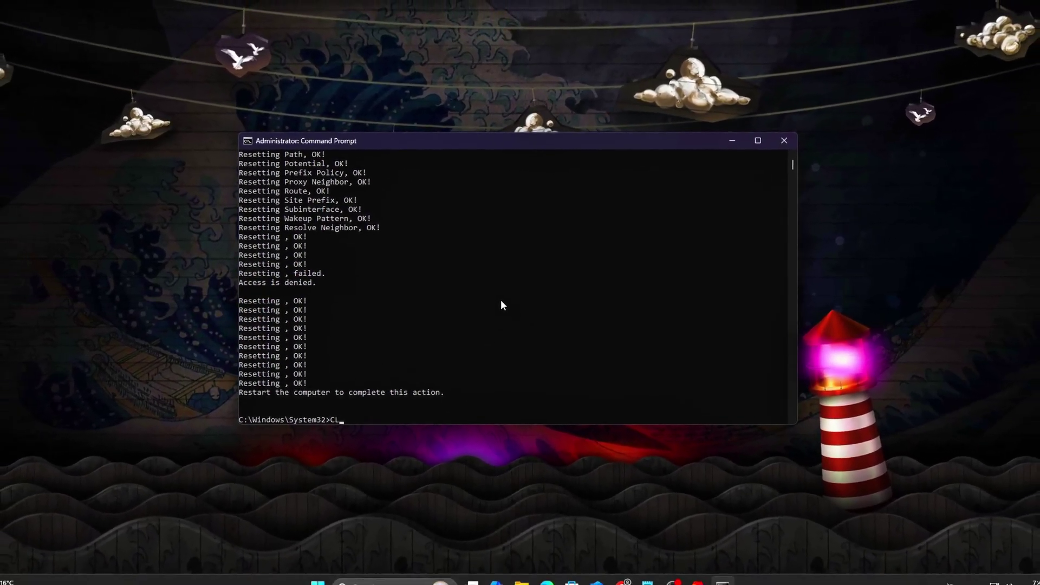
pyautogui.write('S')
pyautogui.press('Return')
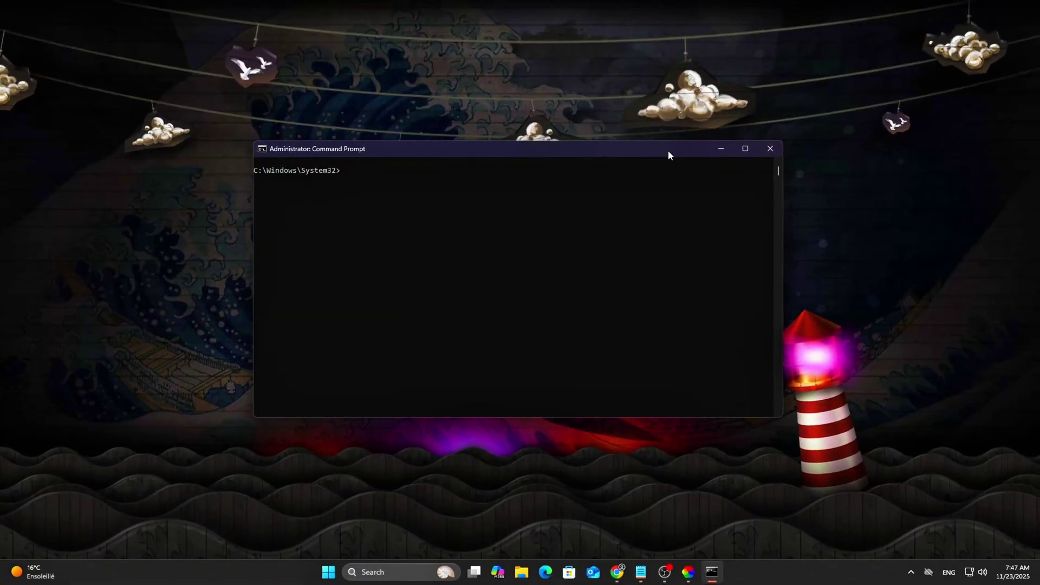
pyautogui.click(770, 149)
# Launch LatencyMon as administrator from Windows search and reposition its window.
pyautogui.press('super')
pyautogui.write('l')
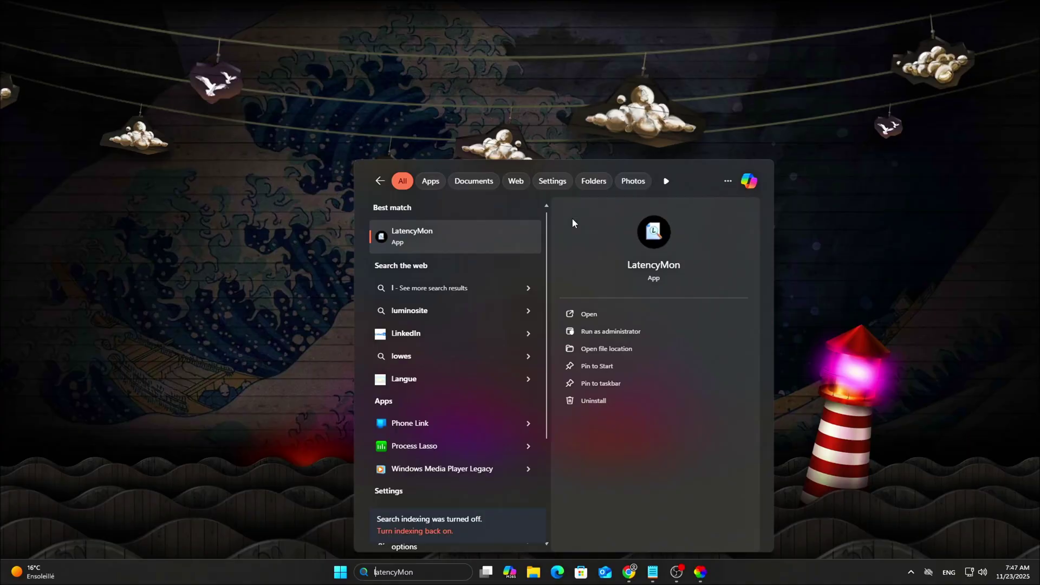
pyautogui.click(584, 332)
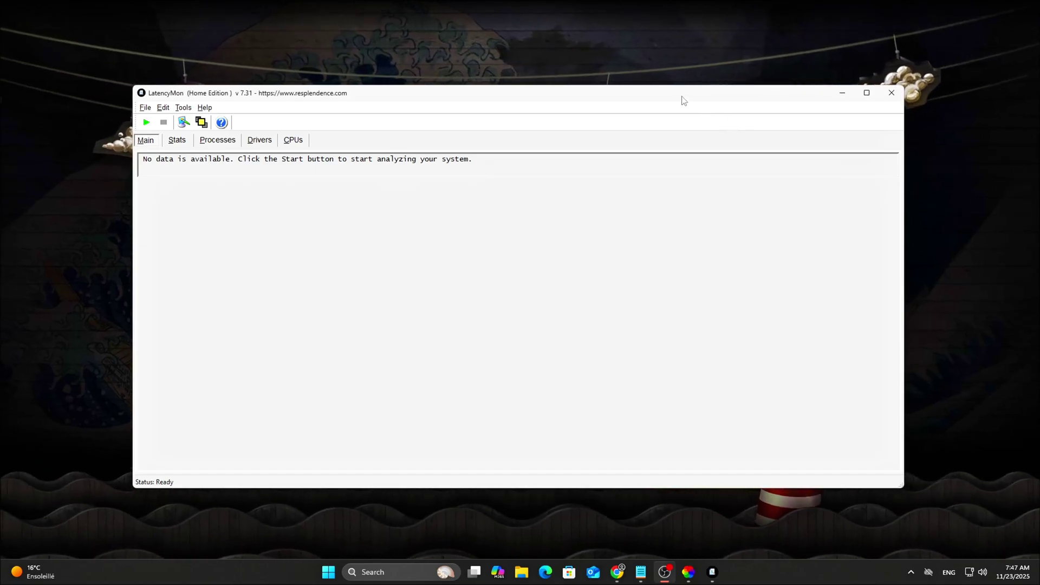
pyautogui.moveTo(684, 101); pyautogui.dragTo(676, 106)
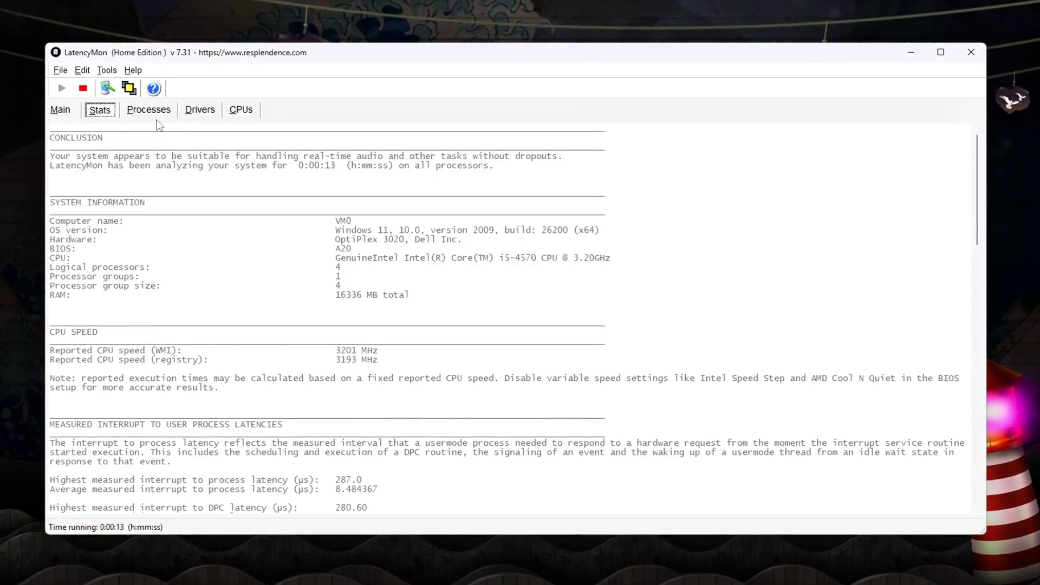
# Show the Drivers tab and sort drivers by DPC count, highest first.
pyautogui.click(152, 110)
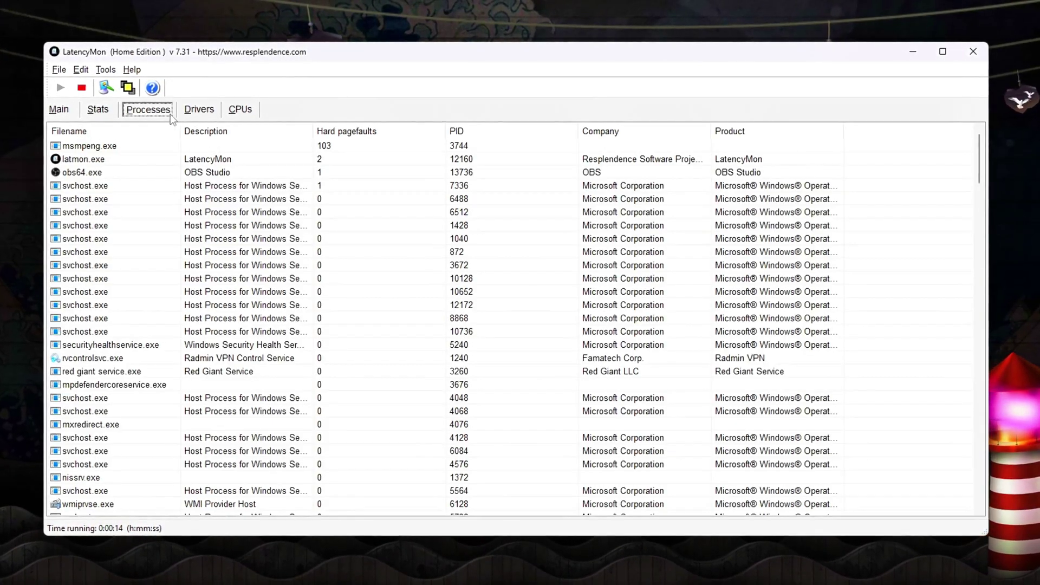
pyautogui.click(200, 110)
pyautogui.click(519, 131)
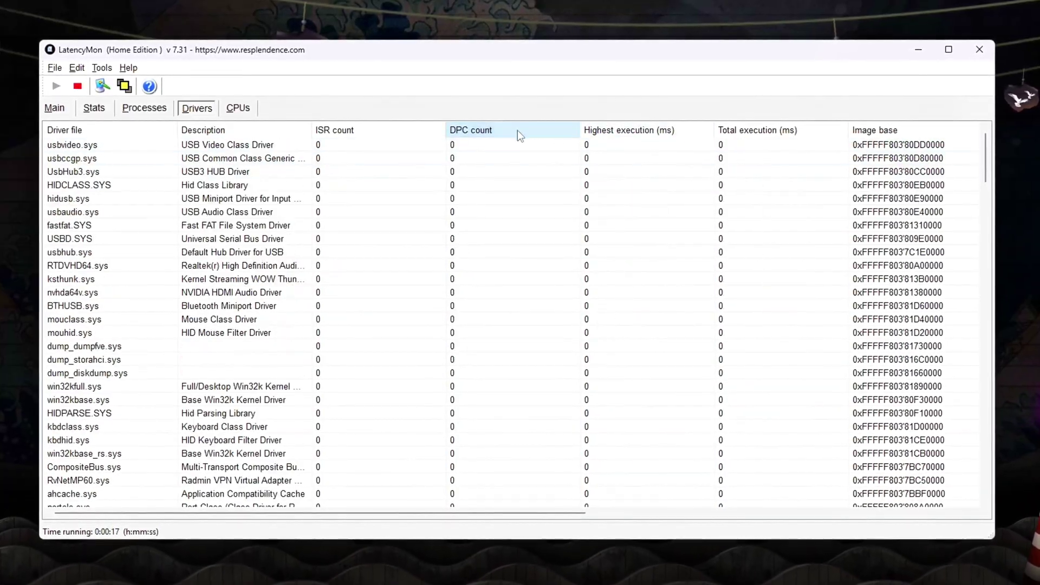
pyautogui.click(519, 130)
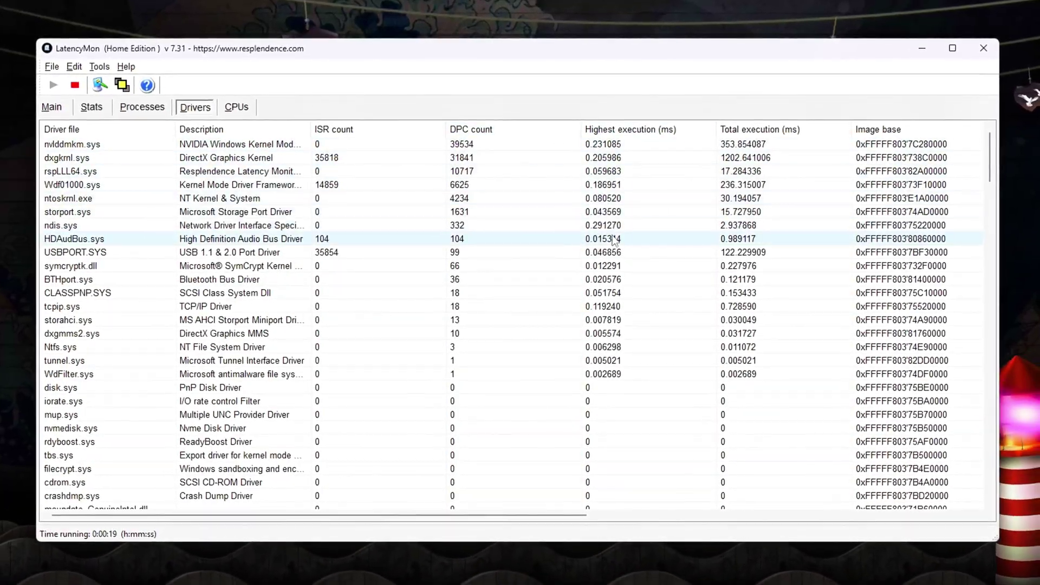
# Compare the nvlddmkm.sys and dxgkrnl.sys driver rows.
pyautogui.click(631, 143)
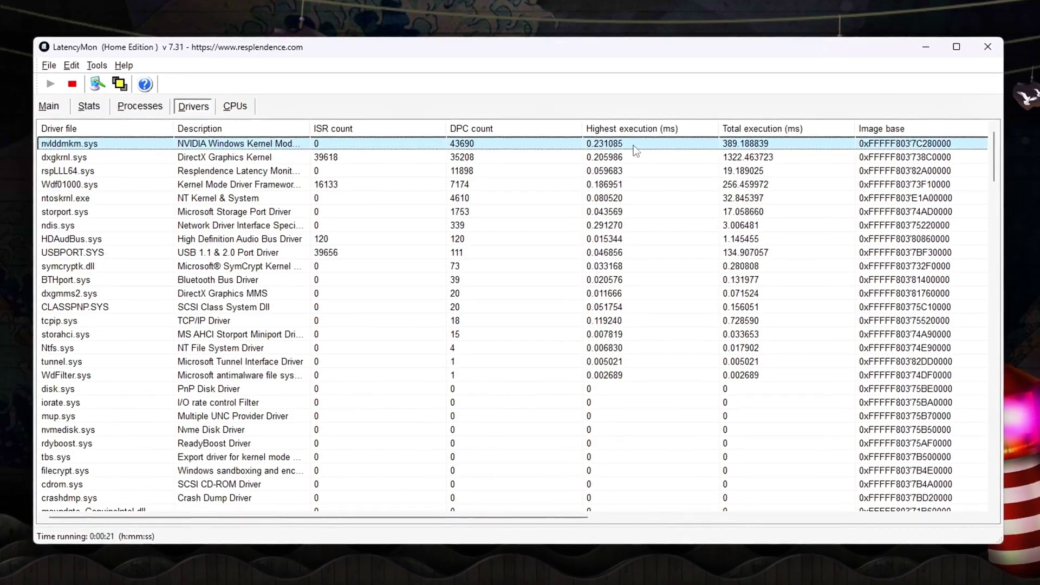
pyautogui.click(612, 157)
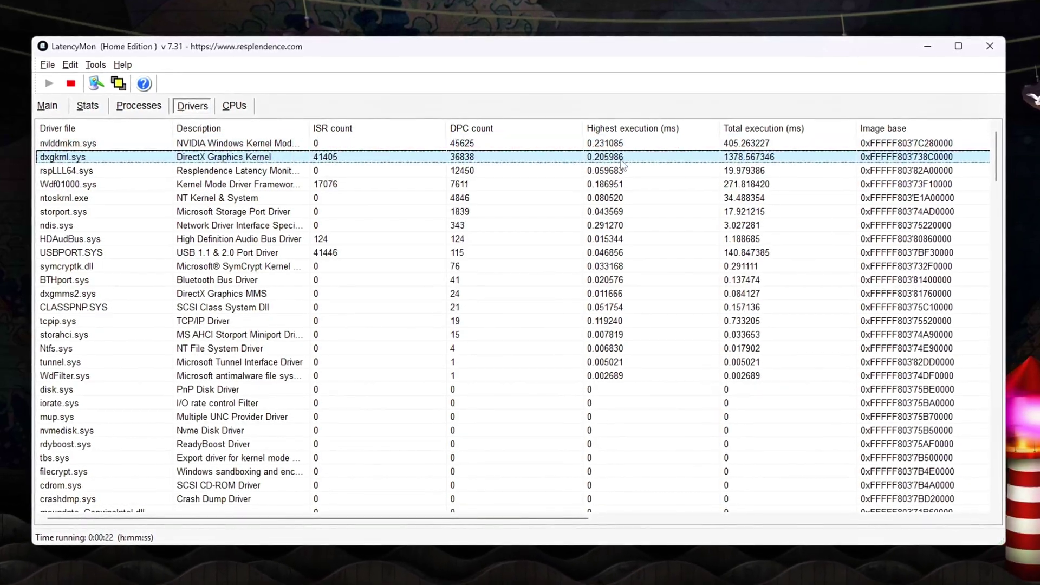
pyautogui.click(629, 143)
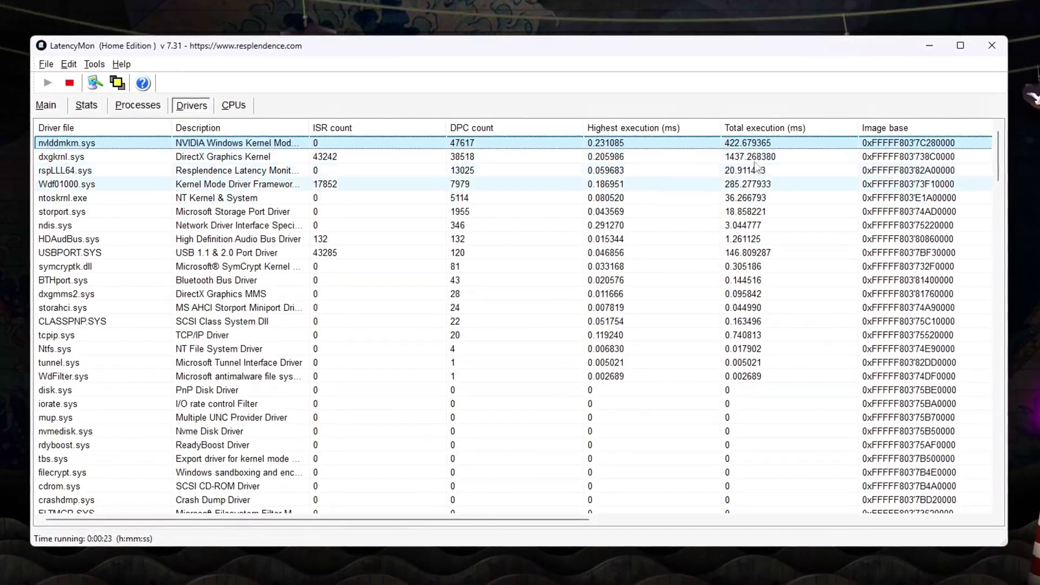
pyautogui.click(753, 157)
pyautogui.click(639, 143)
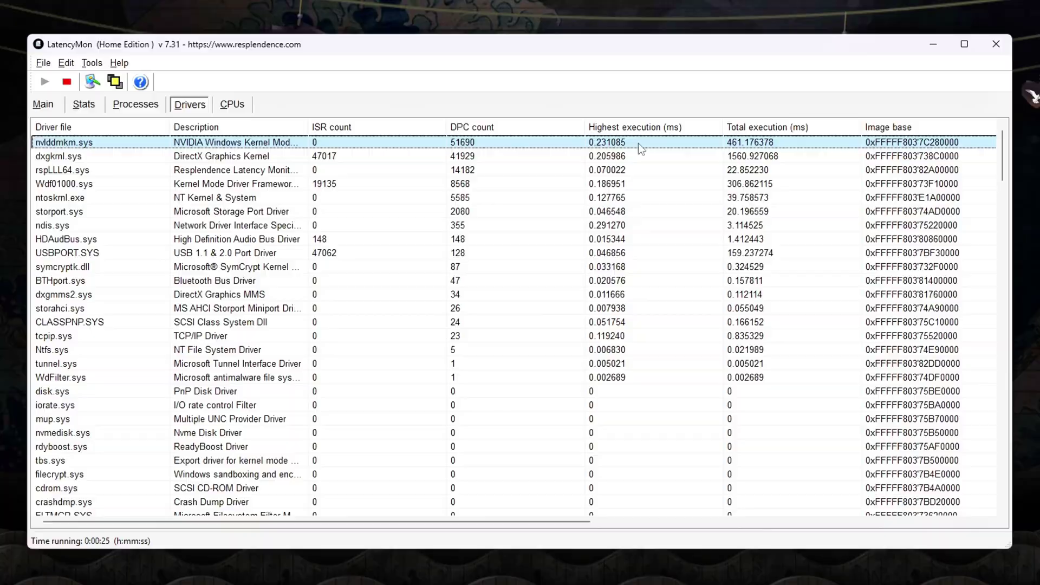
pyautogui.click(609, 156)
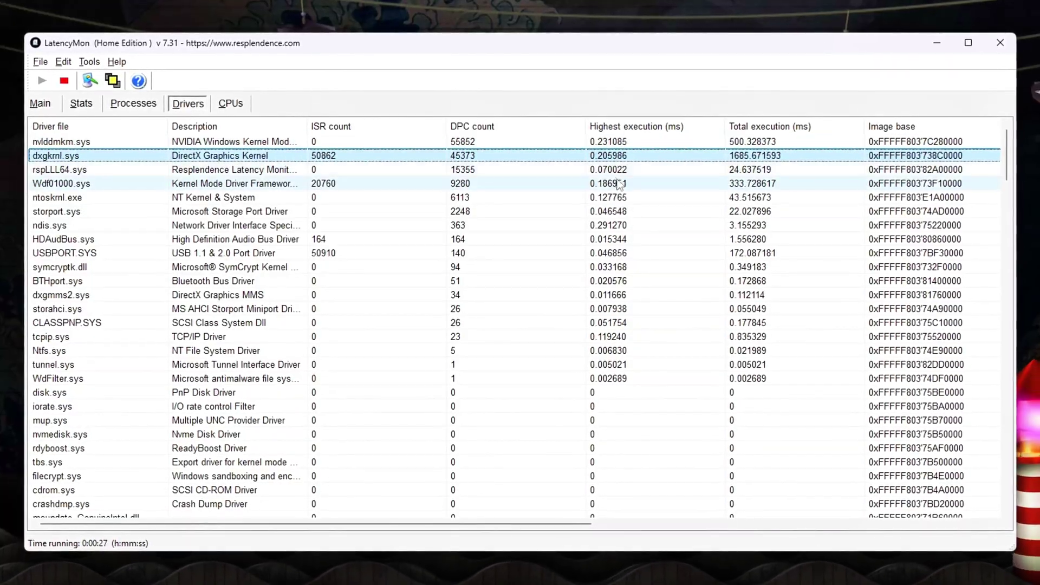
pyautogui.click(621, 144)
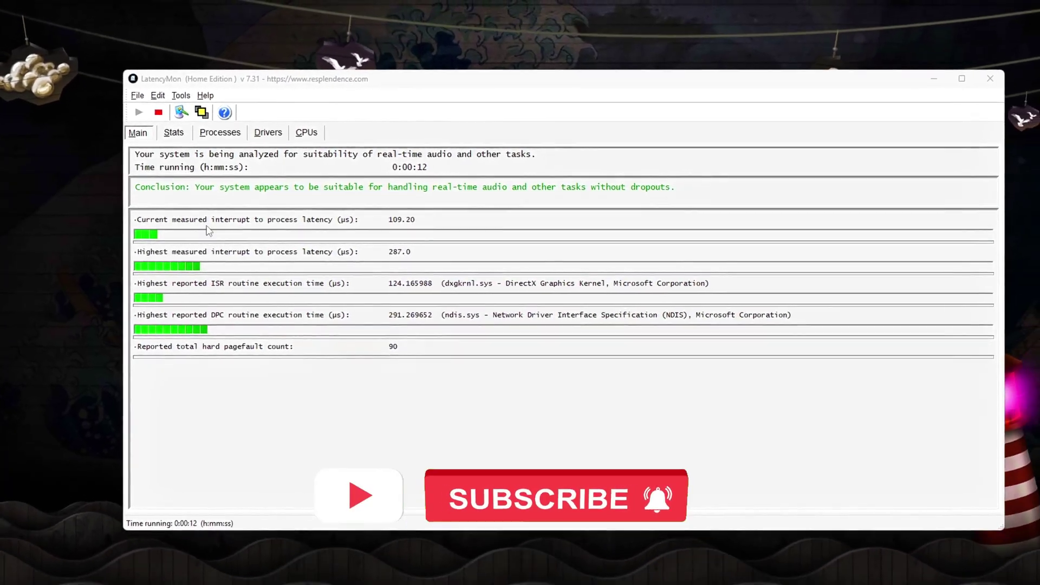
# Revisit the Stats and Processes views, ending on the Drivers table.
pyautogui.click(174, 132)
pyautogui.click(221, 133)
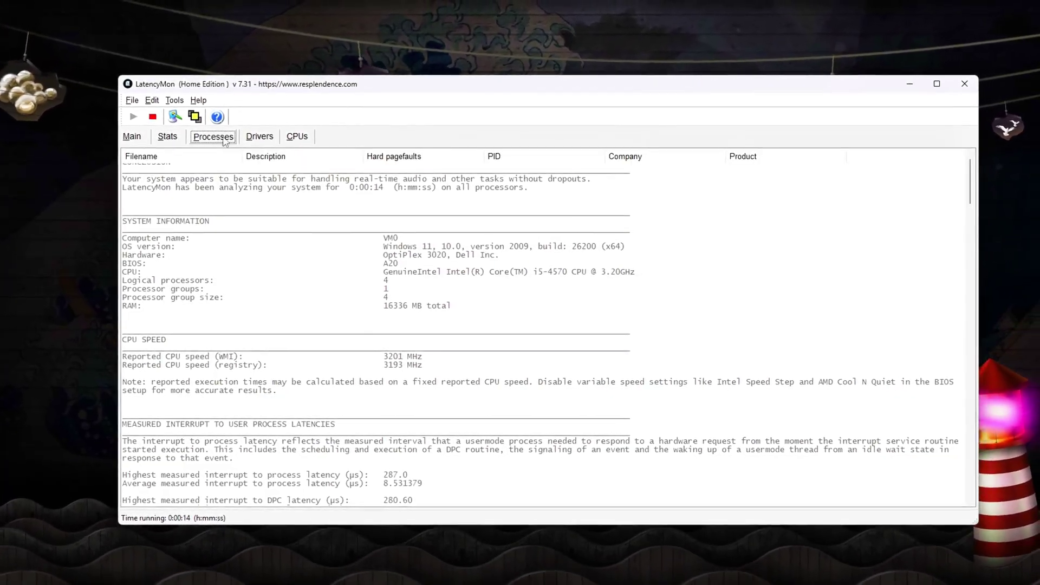
pyautogui.click(260, 136)
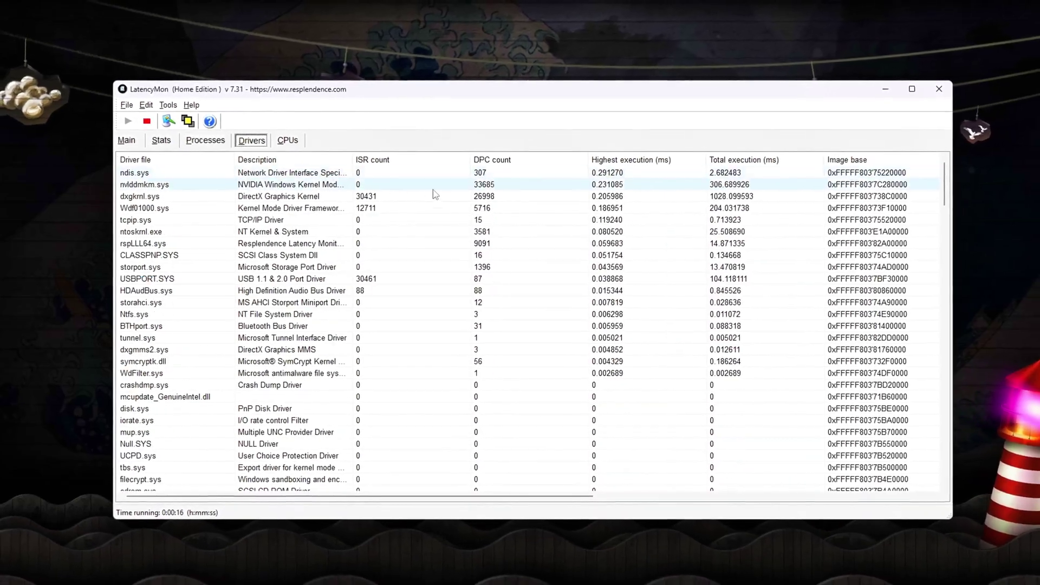